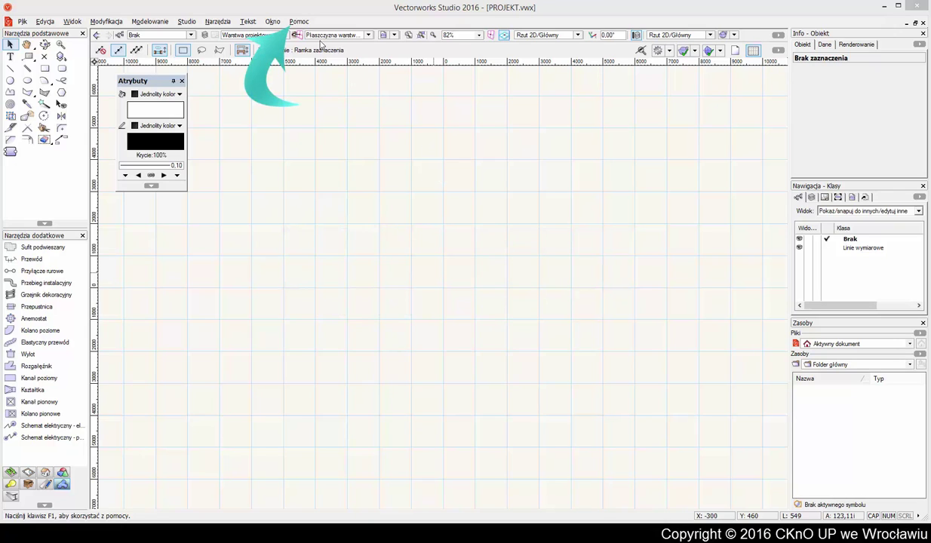
Open the Vectorworks library installer and review the downloadable library packages, from Wzornictwo through to Renderworks (US).
left_click(299, 22)
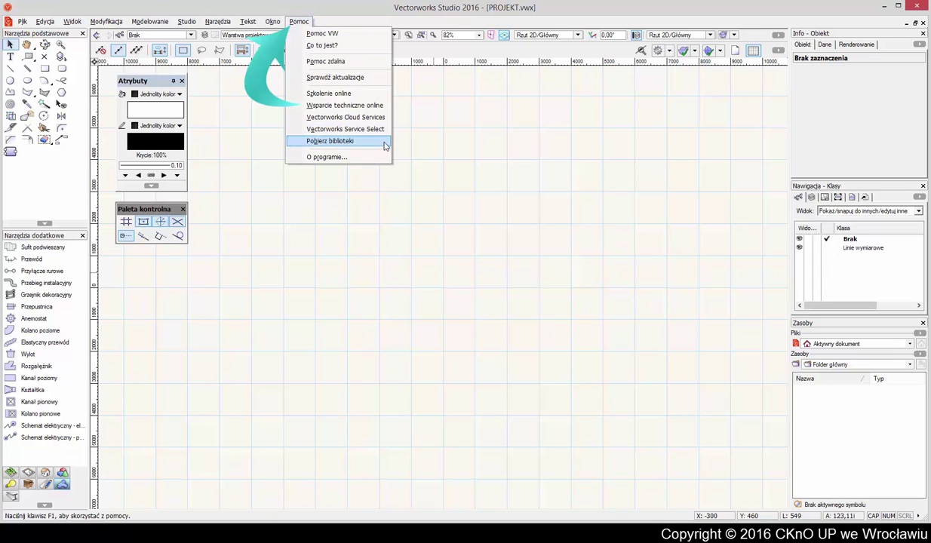
left_click(330, 141)
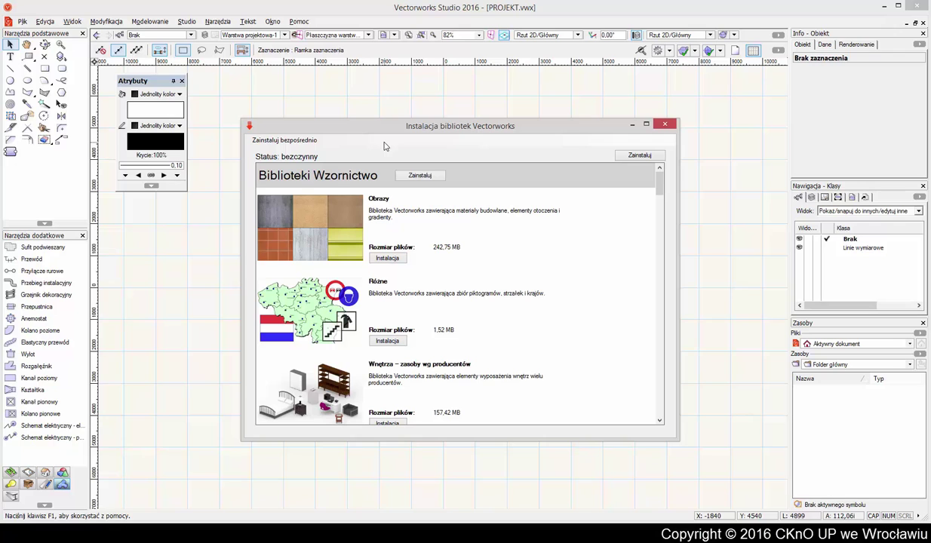
scroll(385, 145, "down", 5)
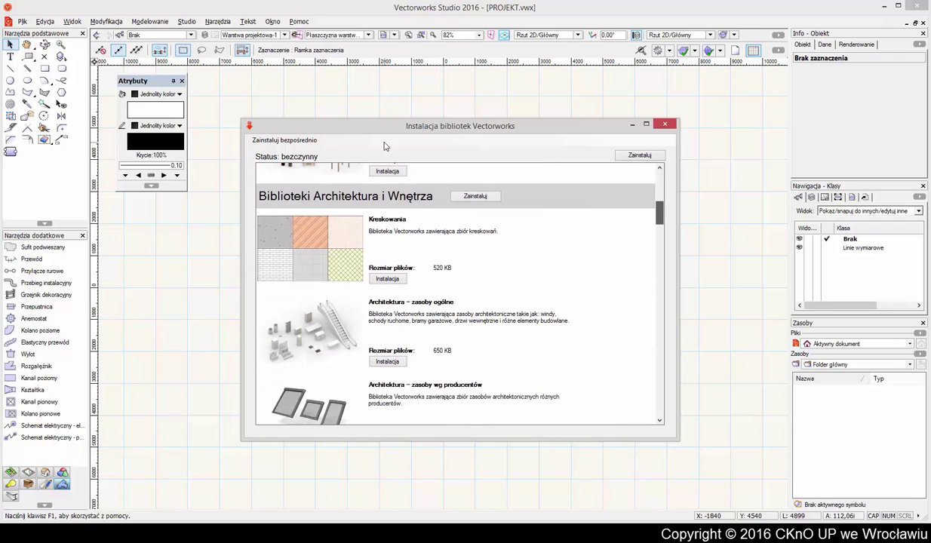
scroll(384, 145, "down", 8)
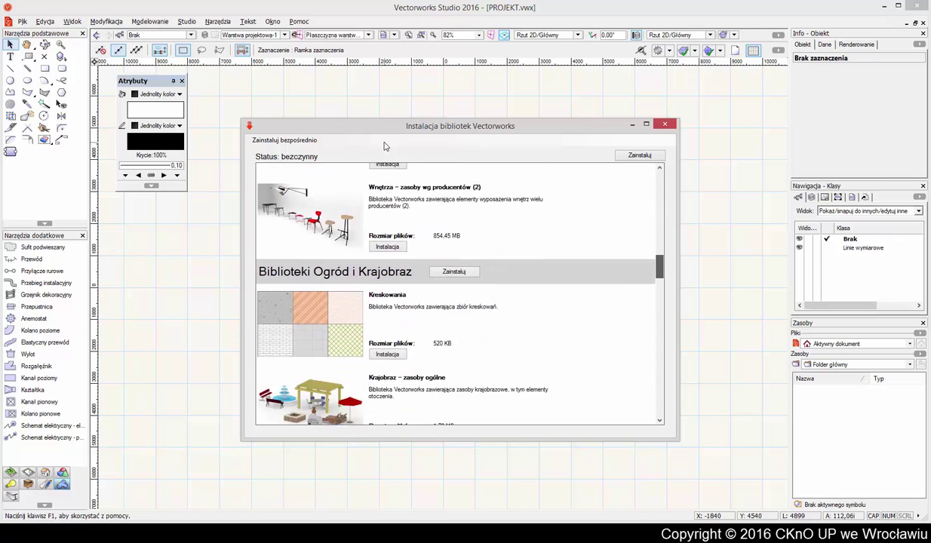
scroll(384, 146, "down", 1)
scroll(384, 146, "down", 10)
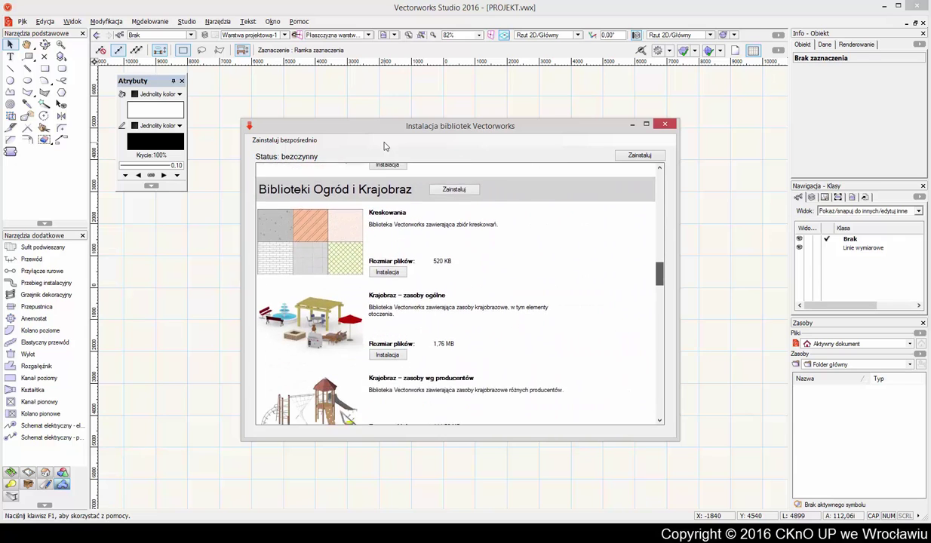
scroll(384, 145, "down", 1)
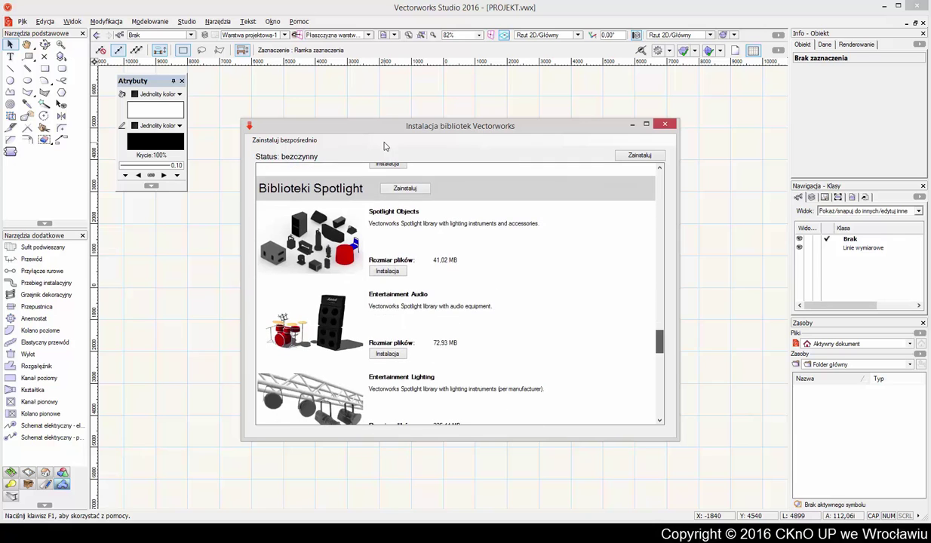
scroll(385, 145, "down", 10)
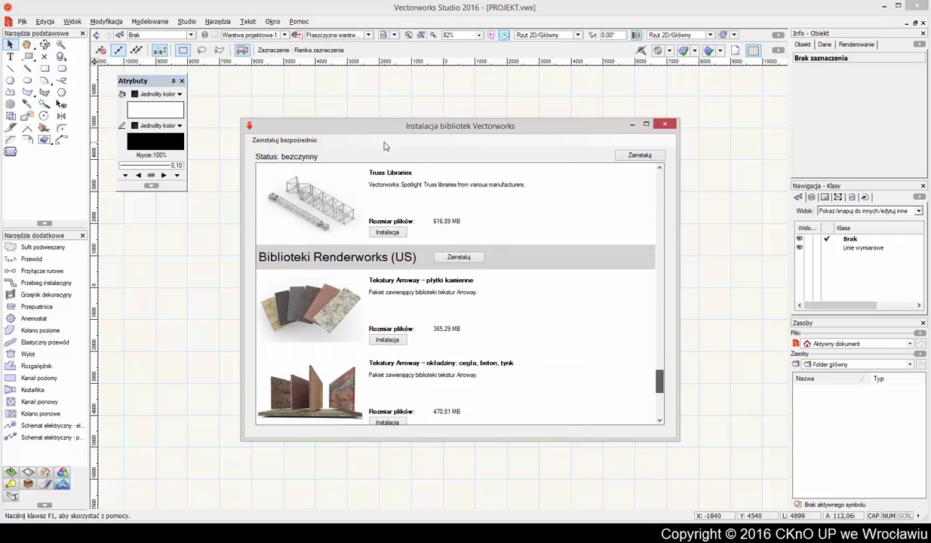
scroll(384, 146, "down", 10)
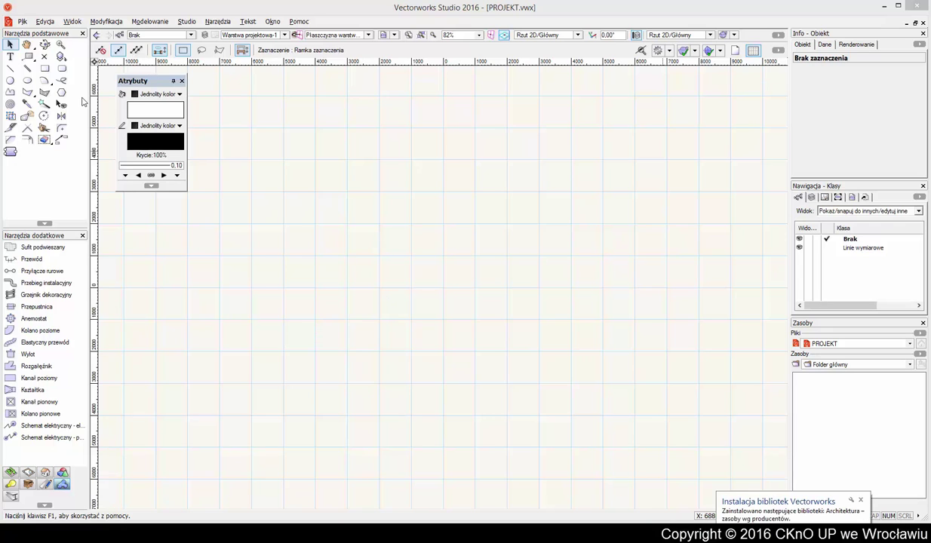
Draw a square about 5960 mm wide and, beside it, a circle with a radius of about 2113 mm.
left_click(45, 69)
mouse_move(277, 117)
left_mouse_down()
mouse_move(488, 302)
mouse_move(468, 307)
left_mouse_up()
left_click(9, 80)
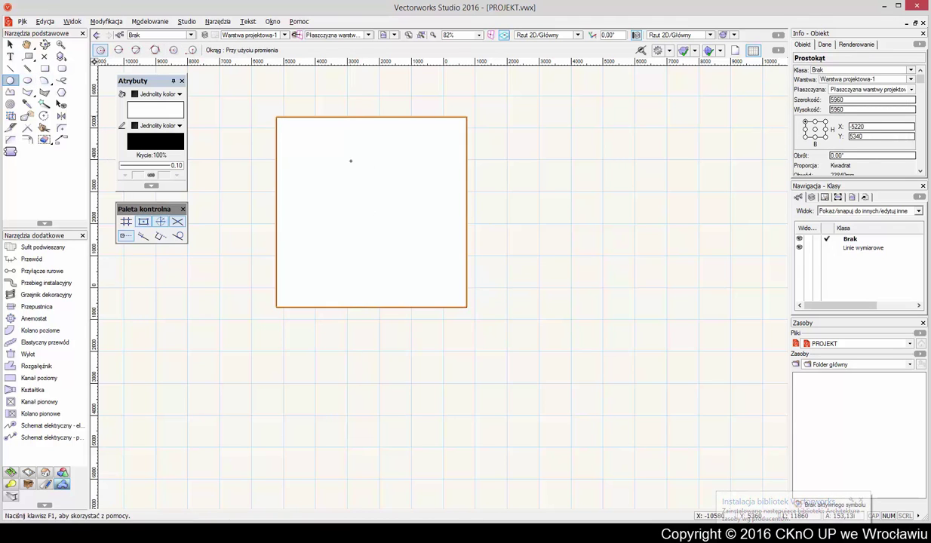
left_click(561, 212)
left_click(619, 246)
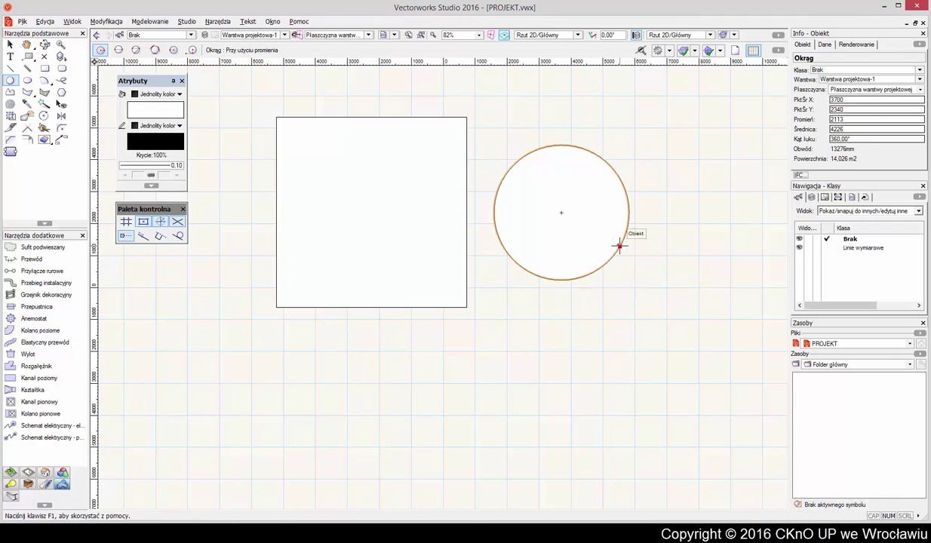
Draw a closed triangular polyline about 5860 mm wide and 3280 mm high below the square.
left_click(10, 93)
left_click(312, 386)
left_click(455, 356)
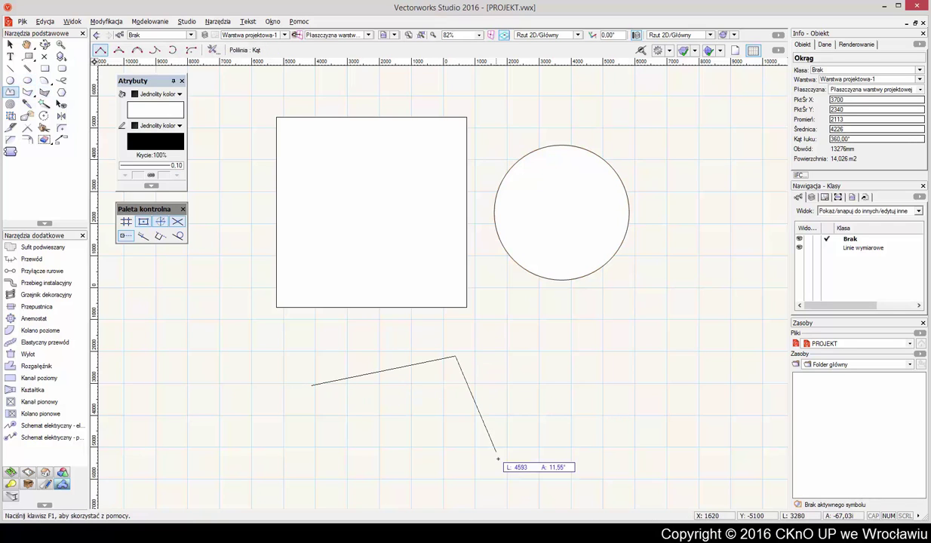
left_click(499, 460)
left_click(312, 386)
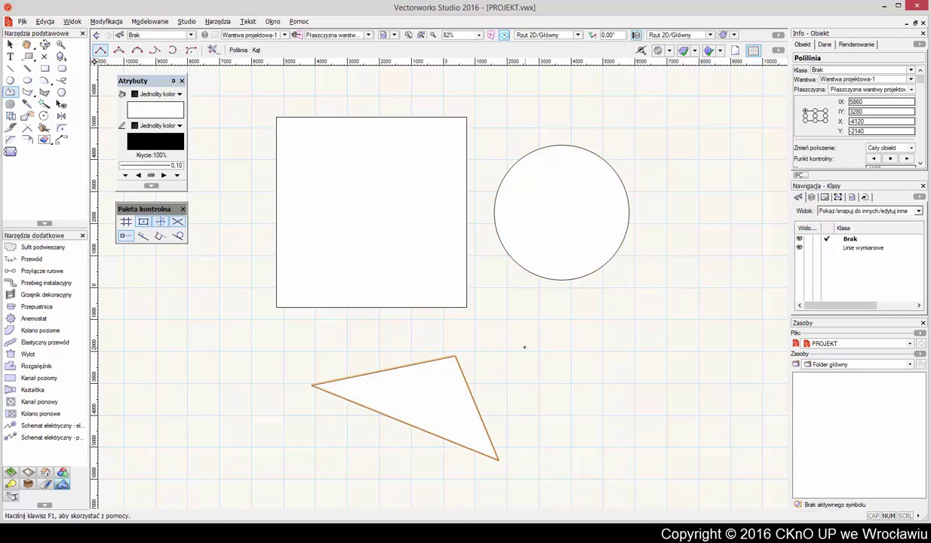
Fill the square with the [KR] Beton hatch (Kreskowanie).
left_click(9, 44)
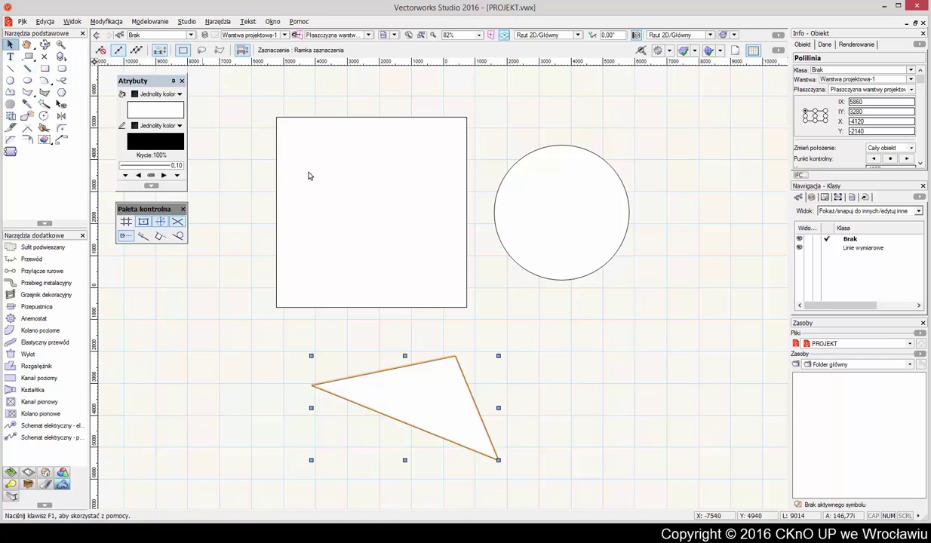
left_click(400, 213)
left_click(168, 94)
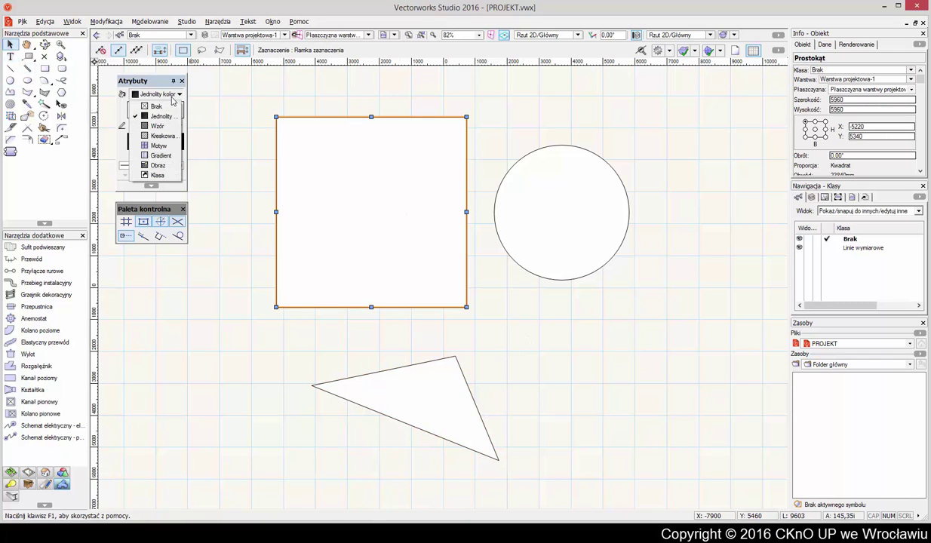
left_click(162, 136)
Fill the circle with the [MO] Blacha falista 01 tile pattern (Motyw).
left_click(535, 200)
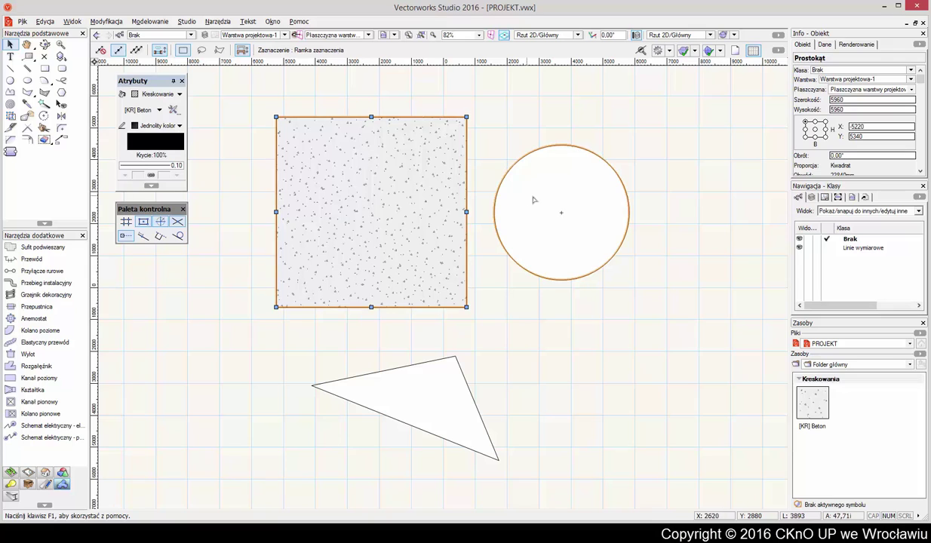
left_click(168, 94)
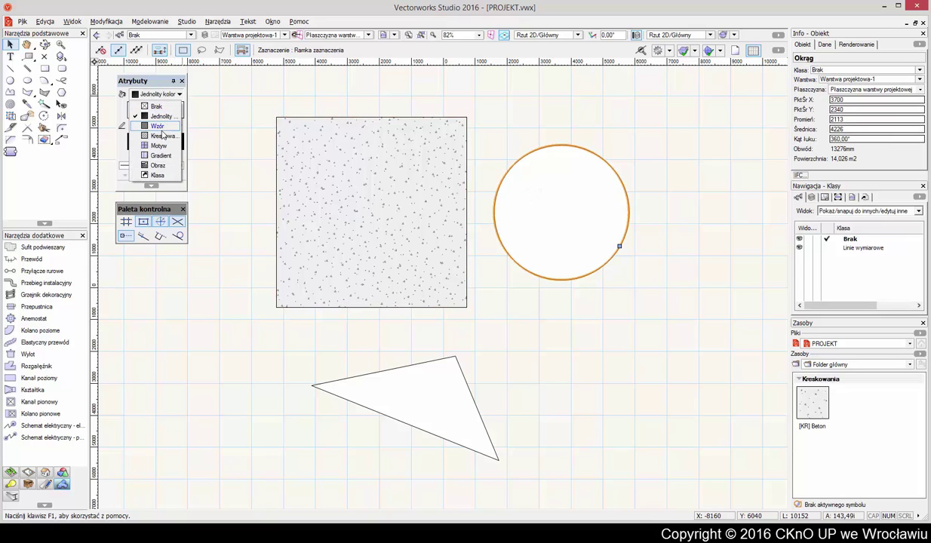
left_click(161, 145)
Fill the triangle with the white-to-red gradient (Gradient) and deselect it.
left_click(401, 400)
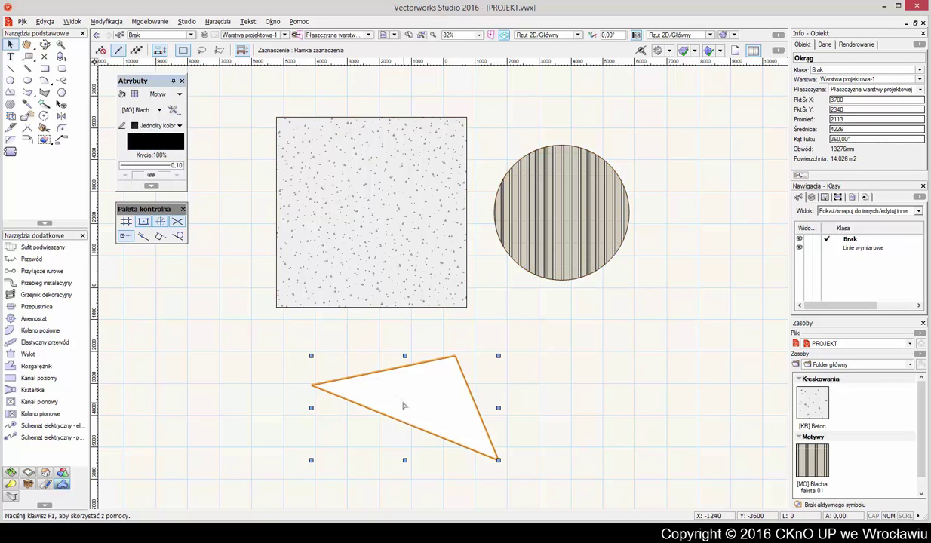
left_click(168, 94)
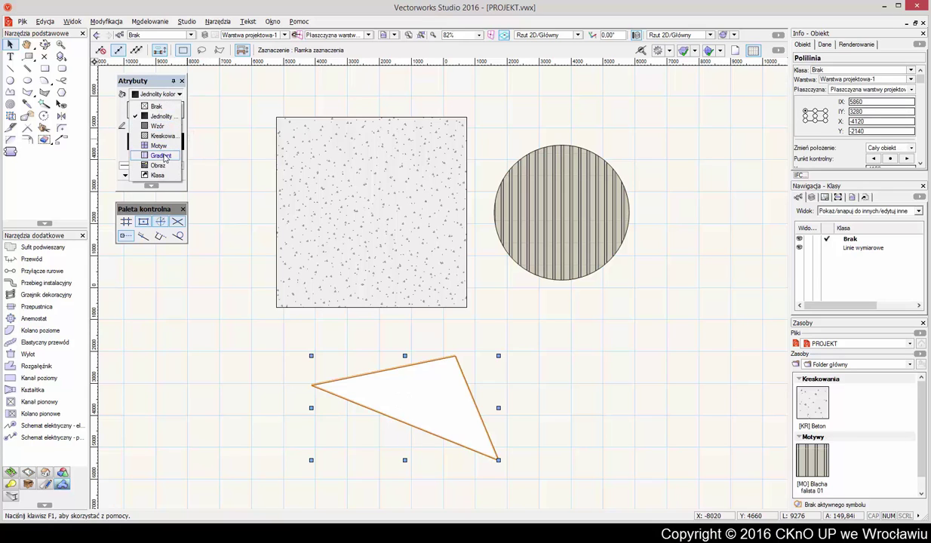
left_click(163, 155)
left_click(573, 356)
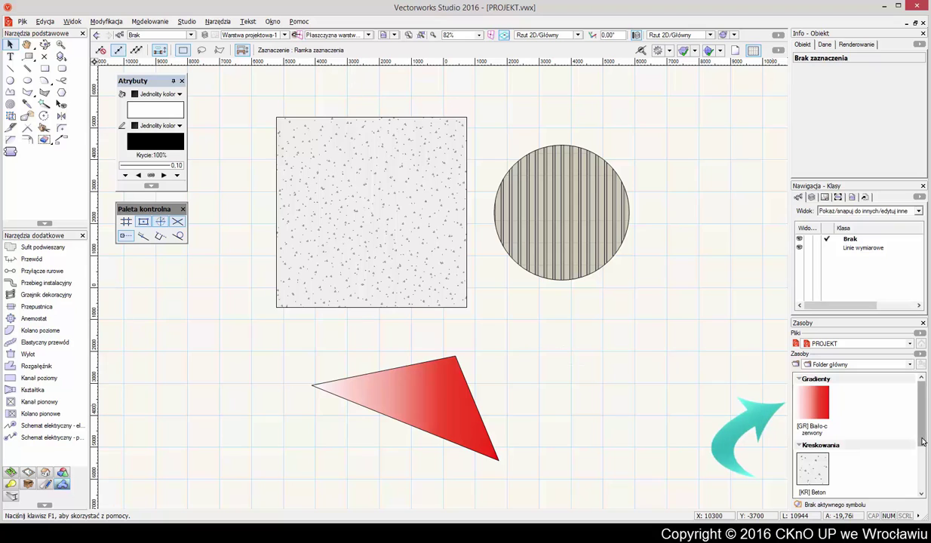
Load the Fontanny (3D) file from the Obiekty - Krajobraz folder of the Vectorworks libraries into the resource browser.
left_click_drag(920, 436, 920, 468)
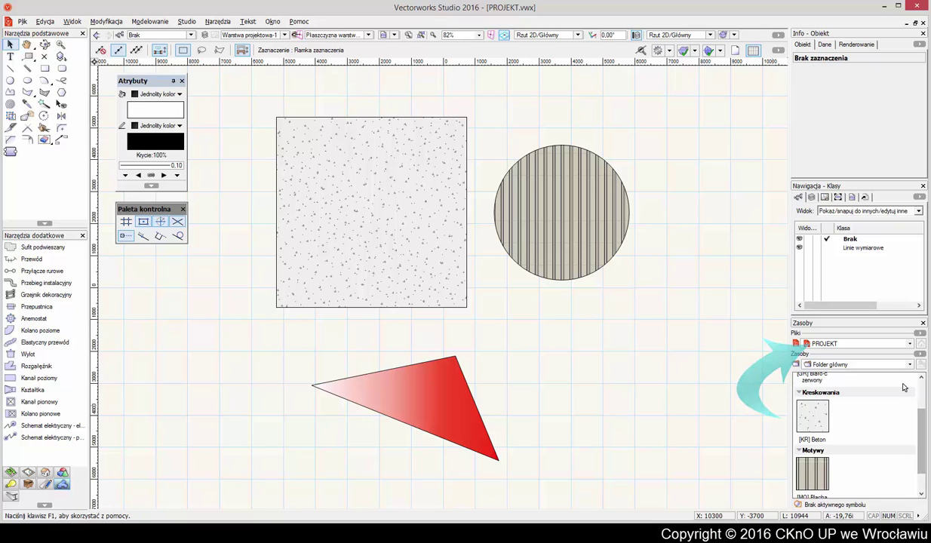
left_click(901, 347)
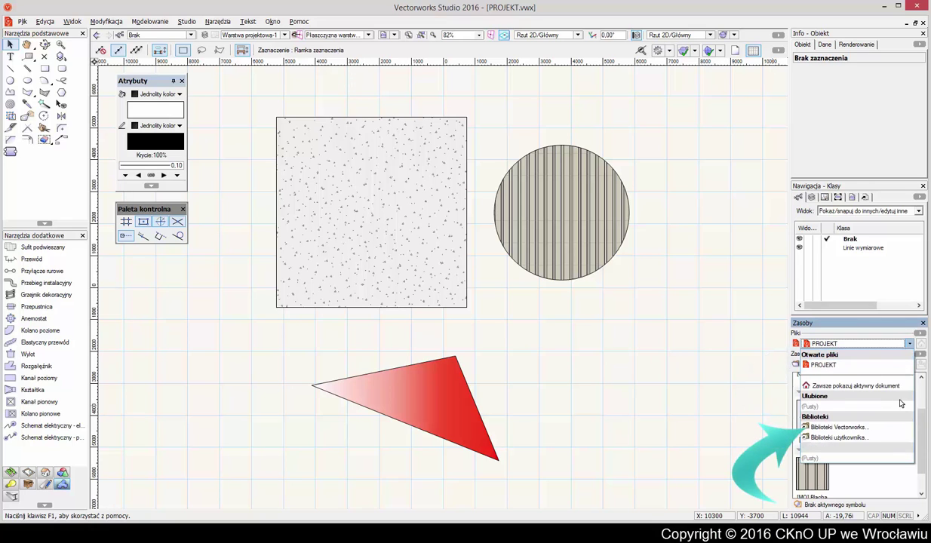
left_click(901, 428)
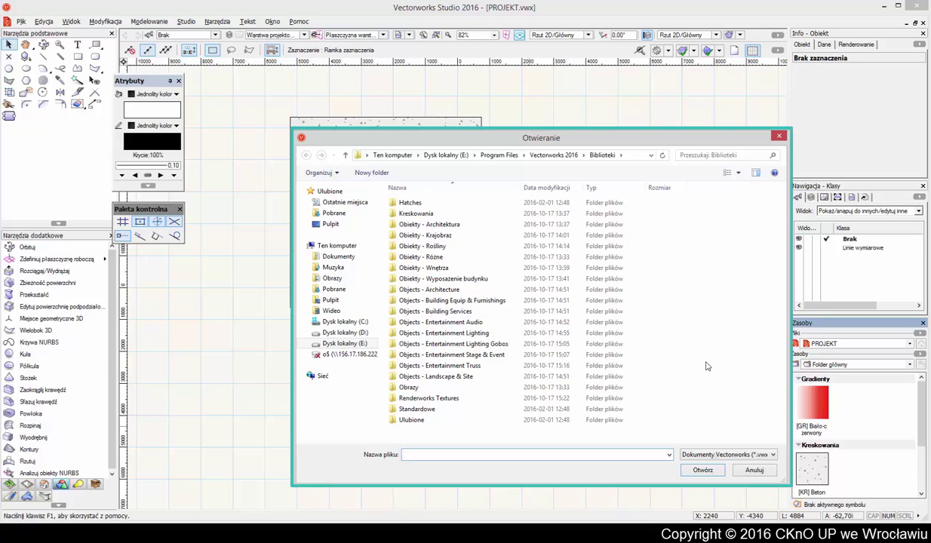
double_click(487, 234)
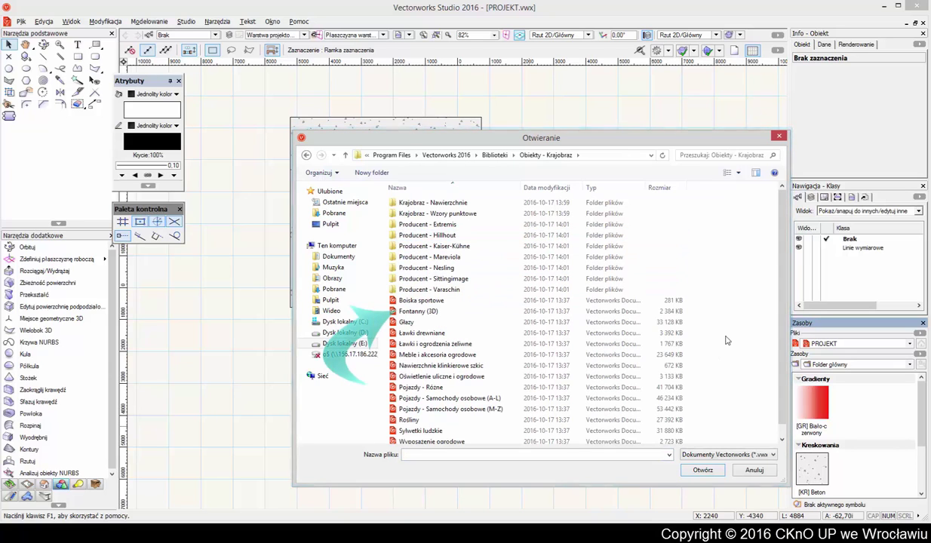
left_click(487, 312)
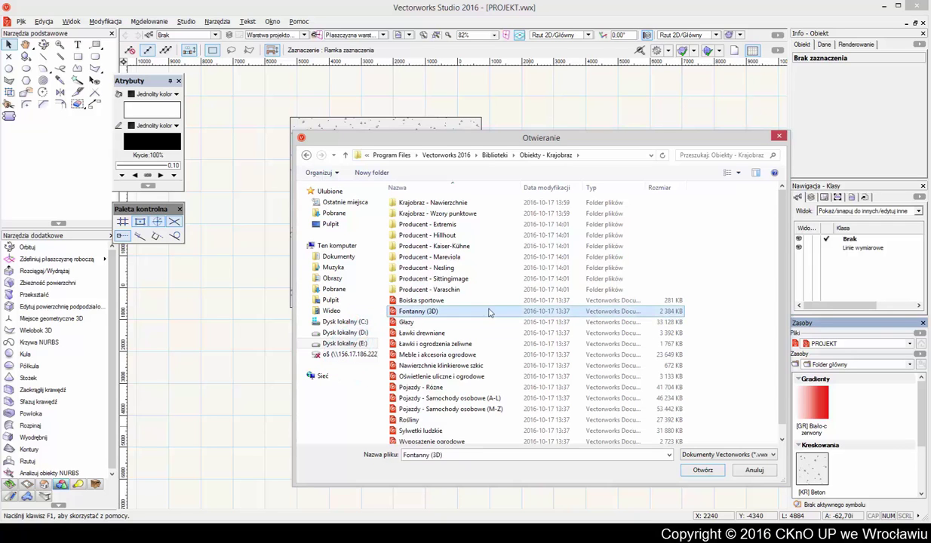
left_click(703, 470)
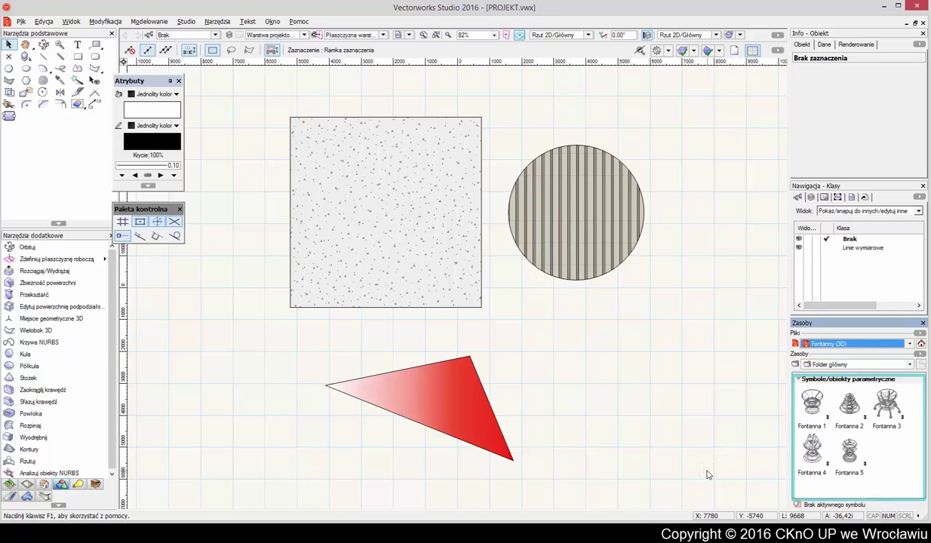
Place the Fontanna 1 symbol below the circle at about X 4240, Y -2380, keeping the folder hierarchy on import.
left_click(806, 414)
left_click_drag(807, 413, 593, 363)
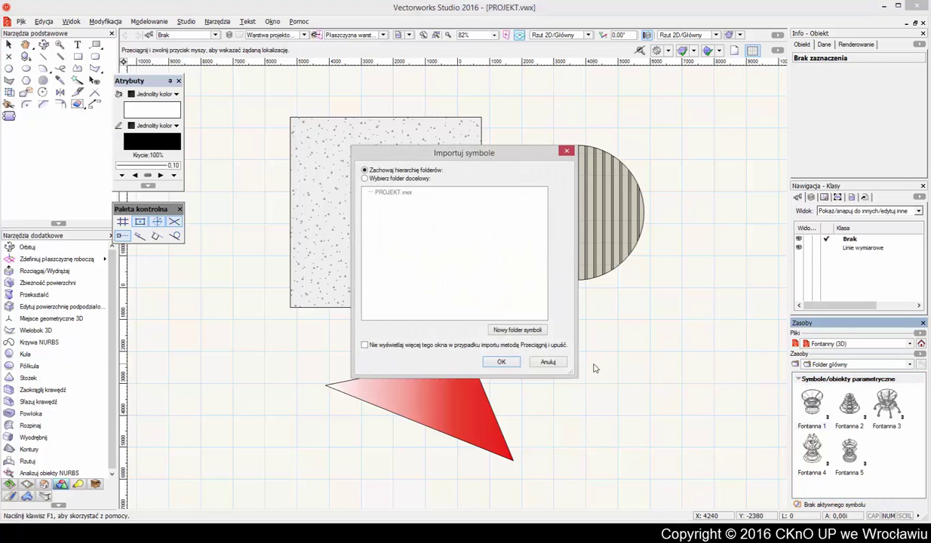
left_click(487, 350)
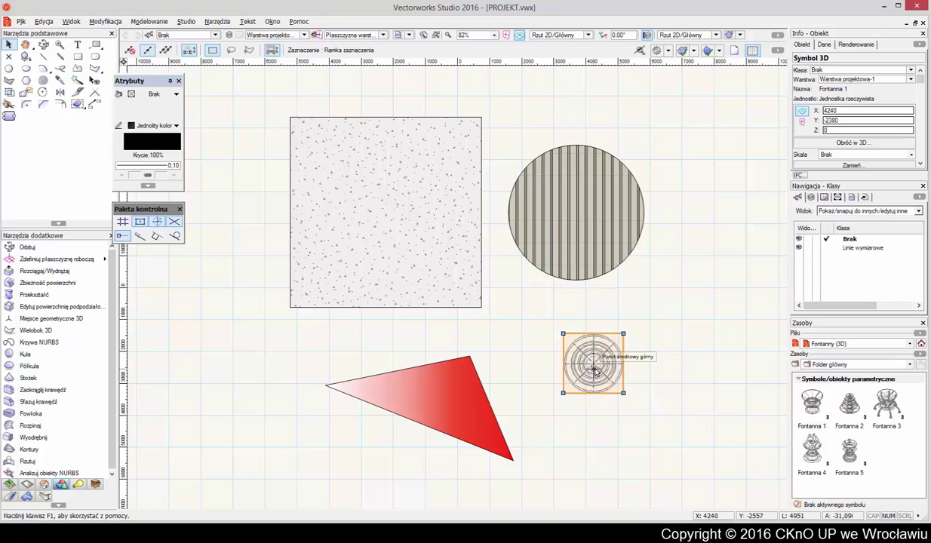
Insert the Fontanna 2 symbol at about X 6600, Y -480, between the circle and the first fountain, and leave the insertion tool.
right_click(834, 394)
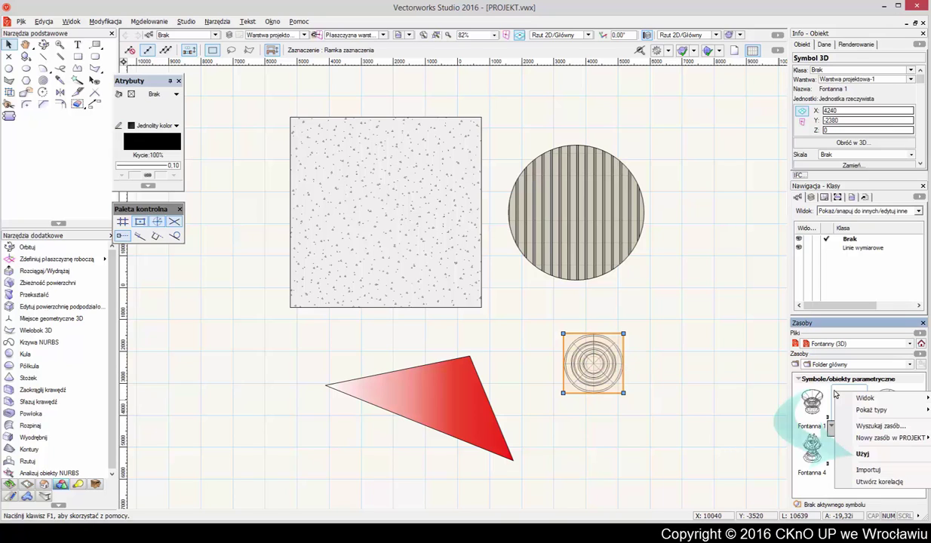
left_click(863, 454)
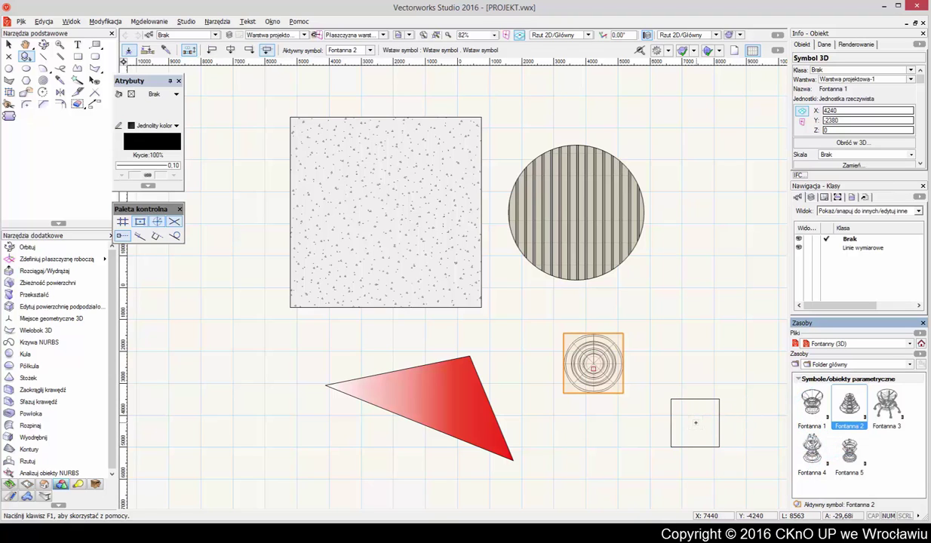
left_click(668, 303)
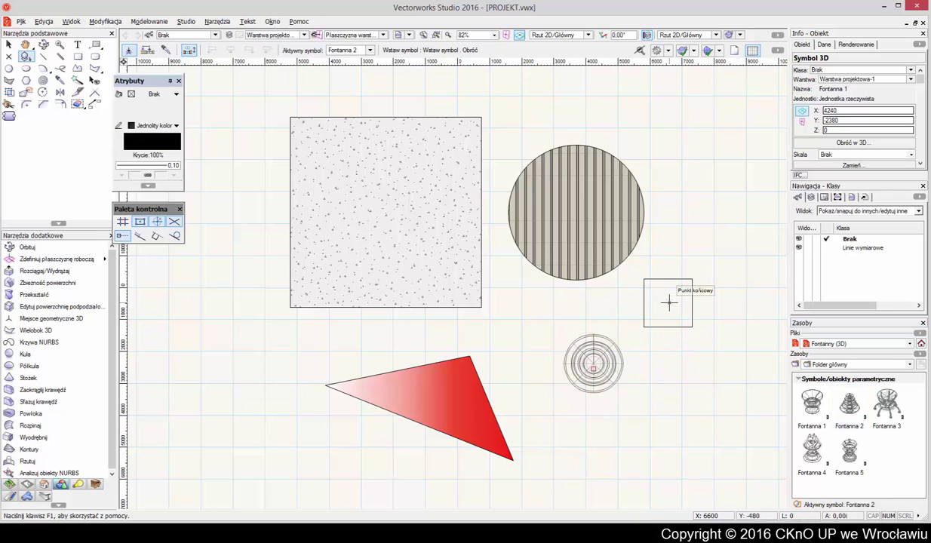
left_click(688, 301)
key("x")
key("x")
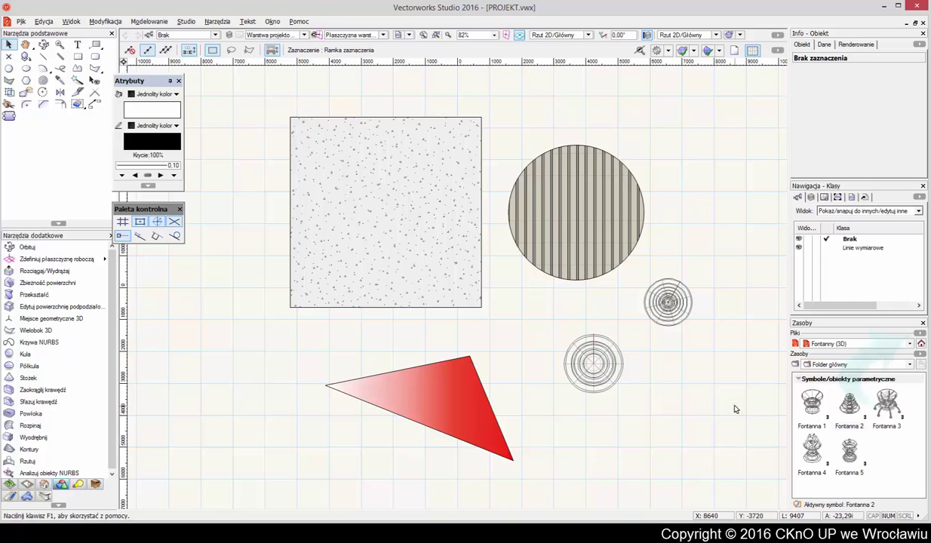
Add the Fontanny (3D) document to the favourites and display its resources from the favourites list.
left_click(922, 343)
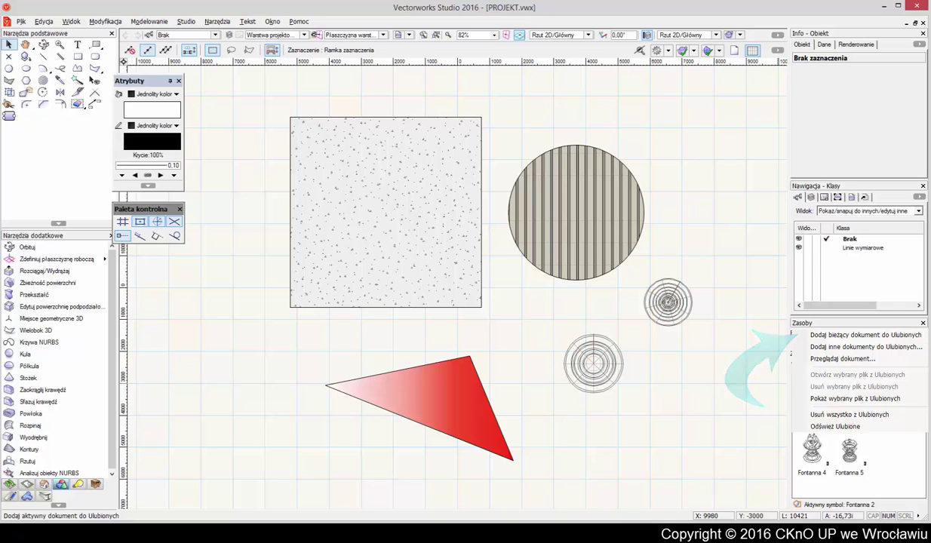
left_click(906, 335)
left_click(910, 344)
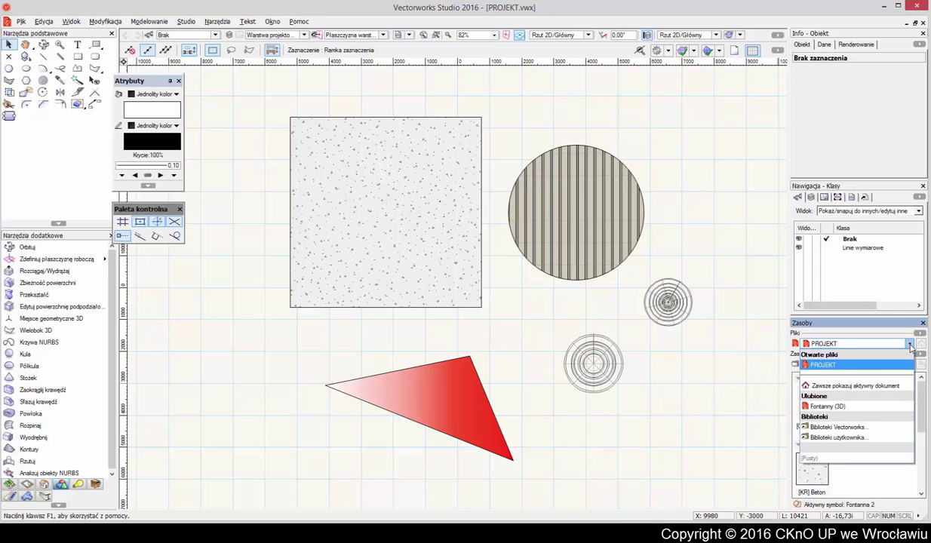
left_click(904, 407)
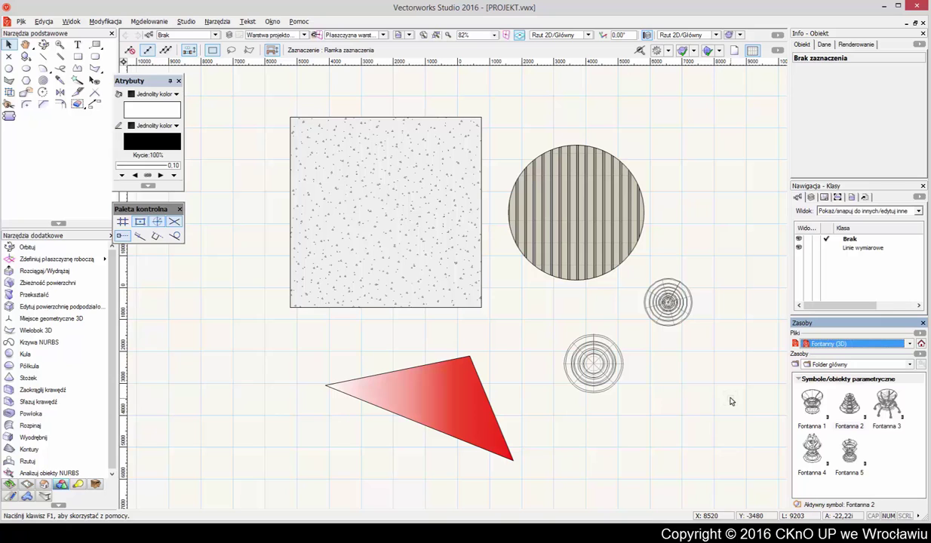
Extrude the concrete-hatched square by 10 and show the drawing in an oblique 3D view.
left_click(66, 271)
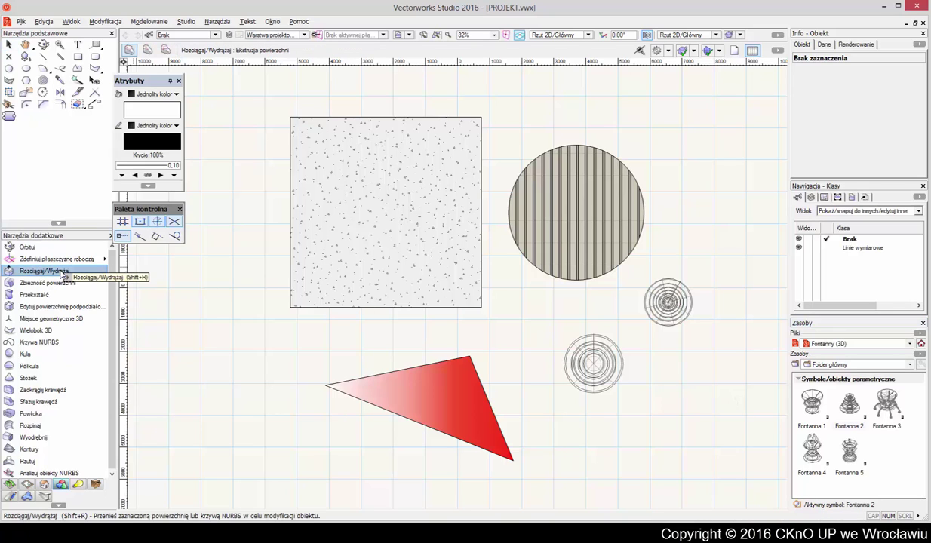
left_click(347, 267)
type("10")
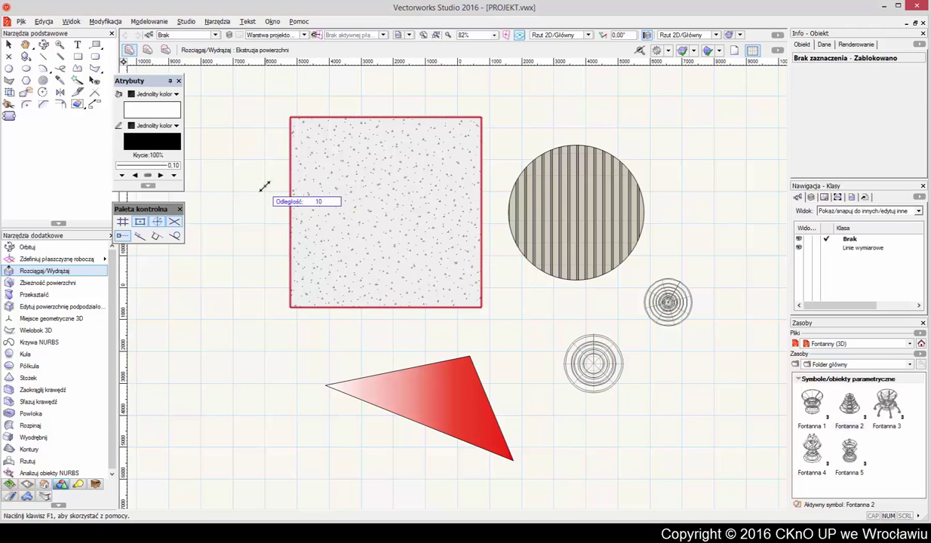
key("Return")
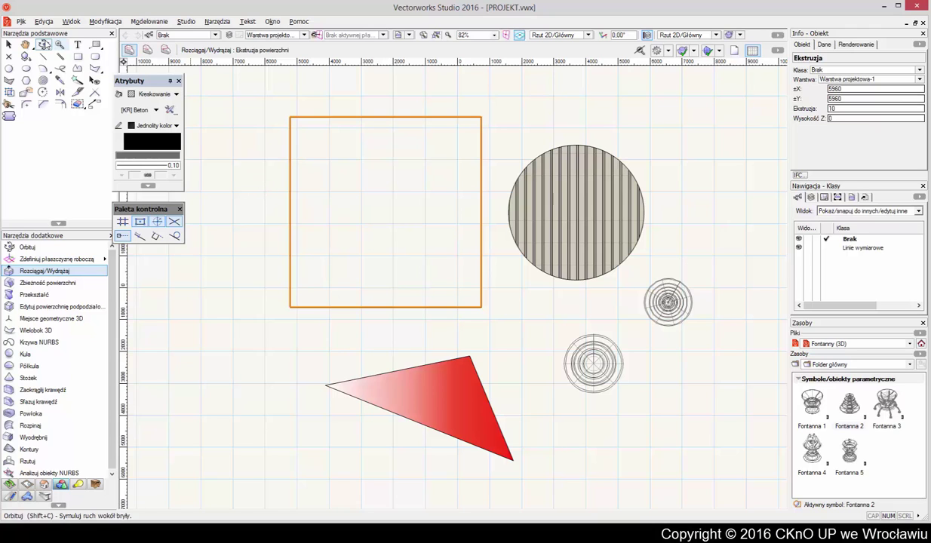
left_click(43, 45)
left_click(458, 288)
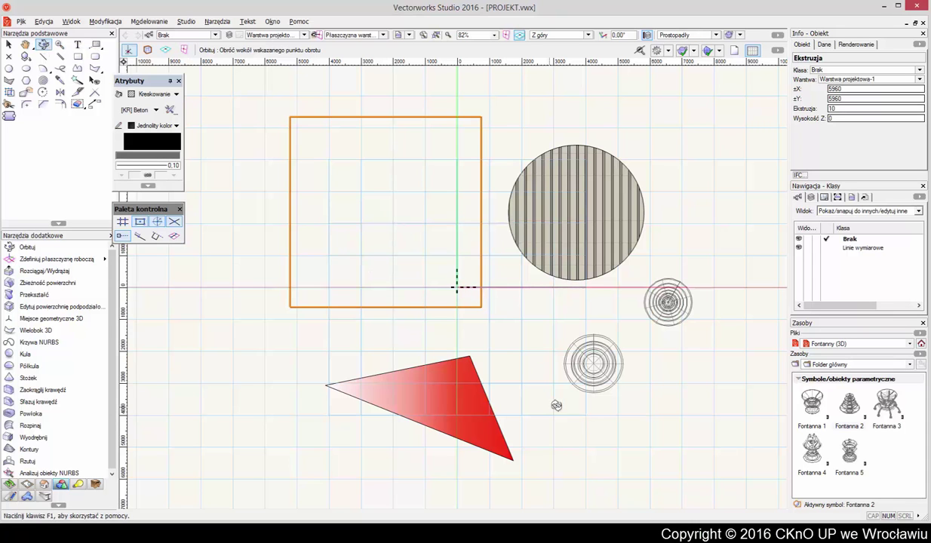
left_click_drag(573, 393, 617, 350)
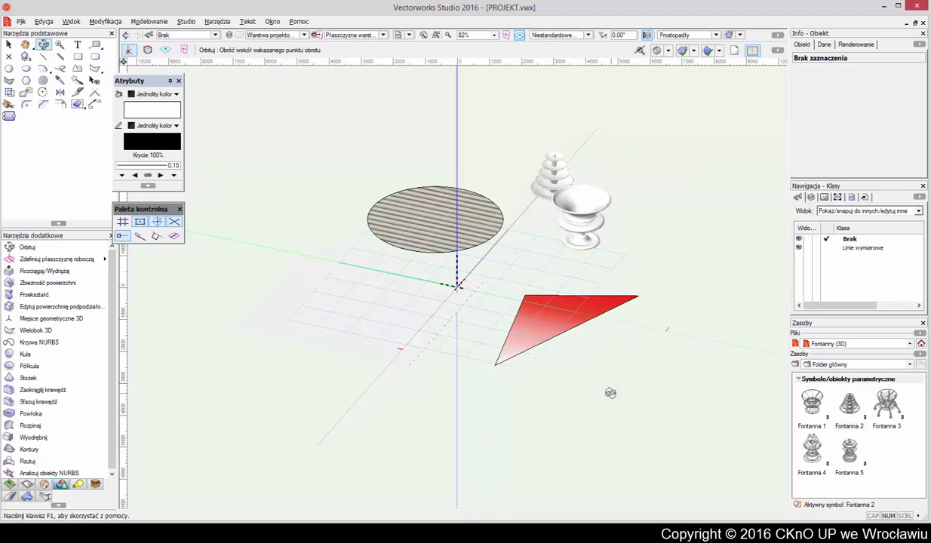
Load the Textures arroway-textures Tiles Volume 01 file from the Renderworks Textures folder of the Vectorworks libraries into the resource browser.
left_click(909, 344)
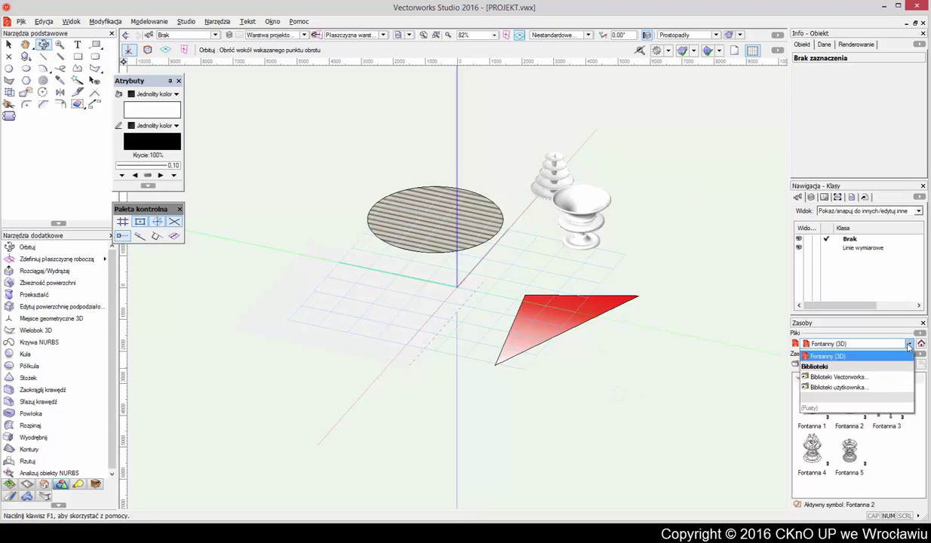
left_click(889, 427)
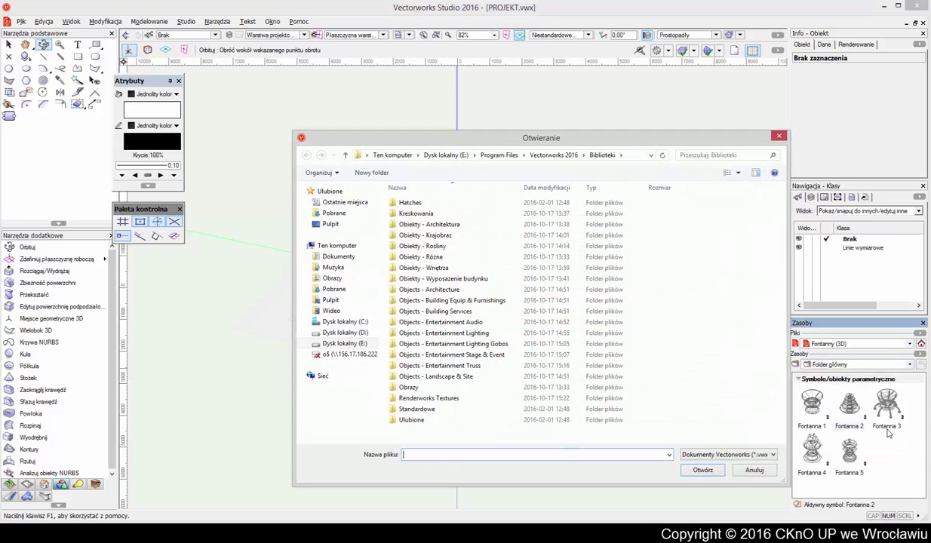
double_click(482, 398)
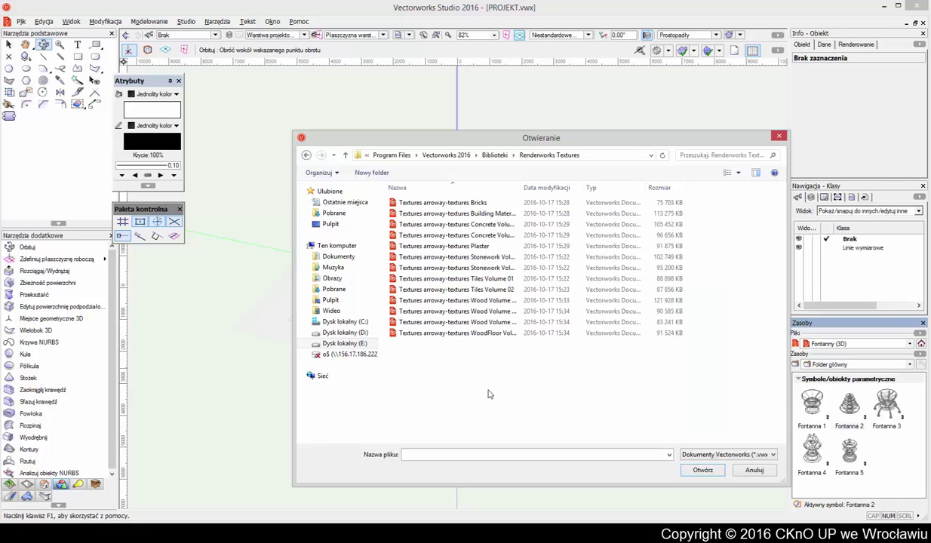
left_click(507, 280)
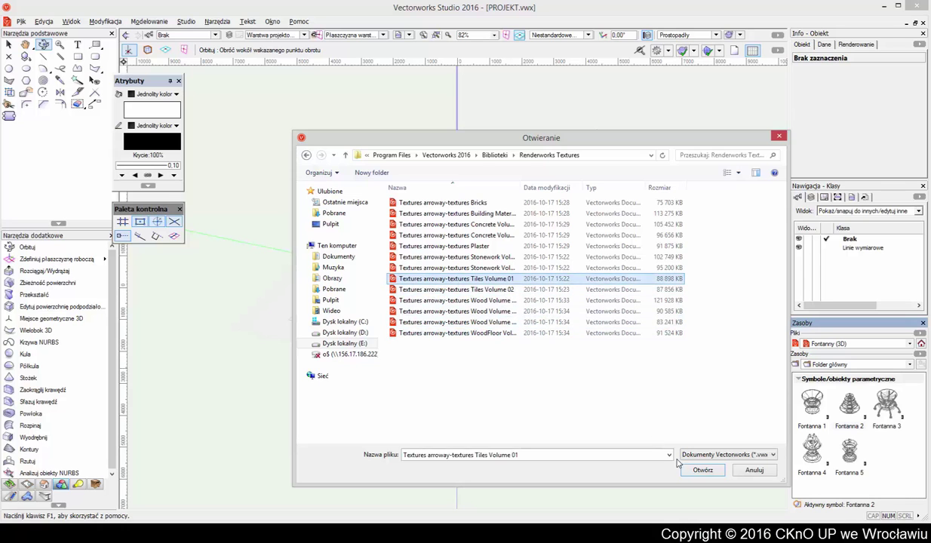
left_click(702, 470)
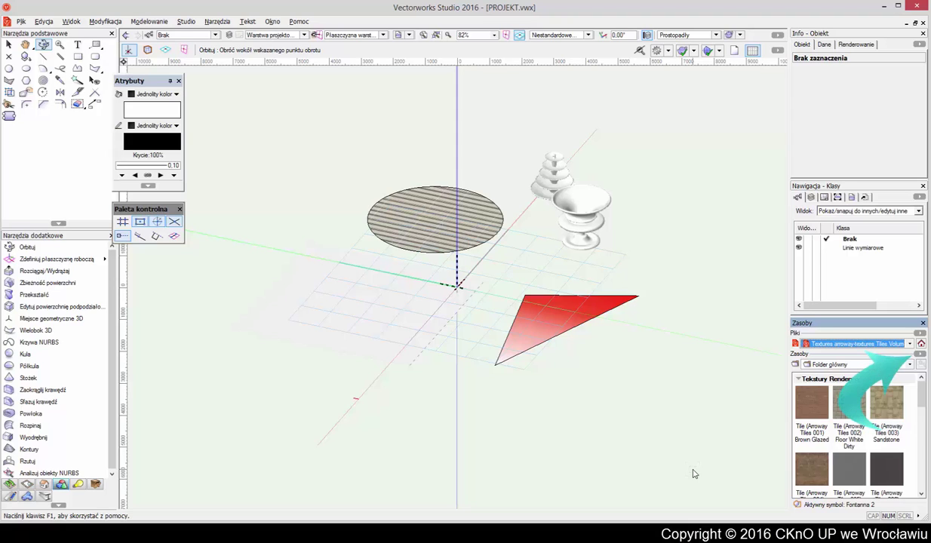
Switch the display of the tile textures to a list and back to icons.
left_click(920, 354)
mouse_move(877, 358)
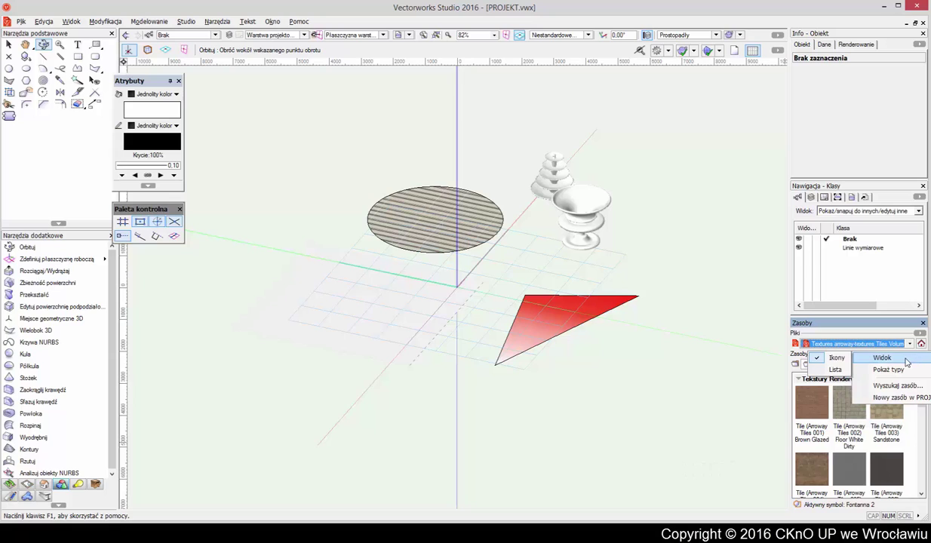
left_click(838, 369)
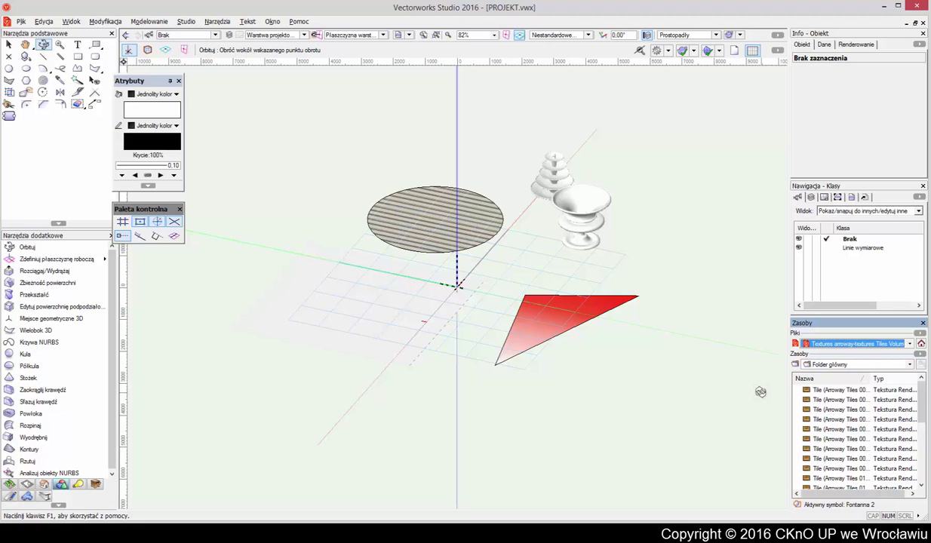
left_click(921, 333)
mouse_move(902, 360)
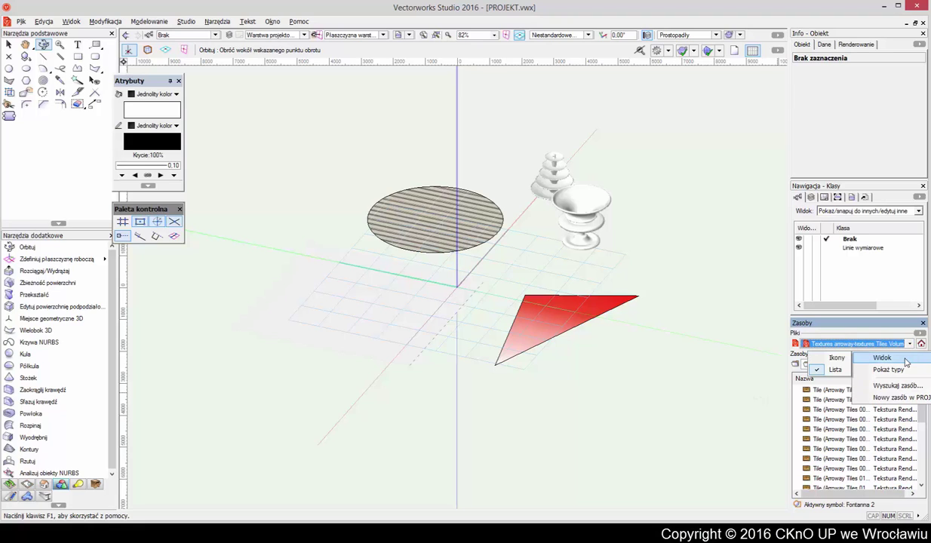
left_click(837, 358)
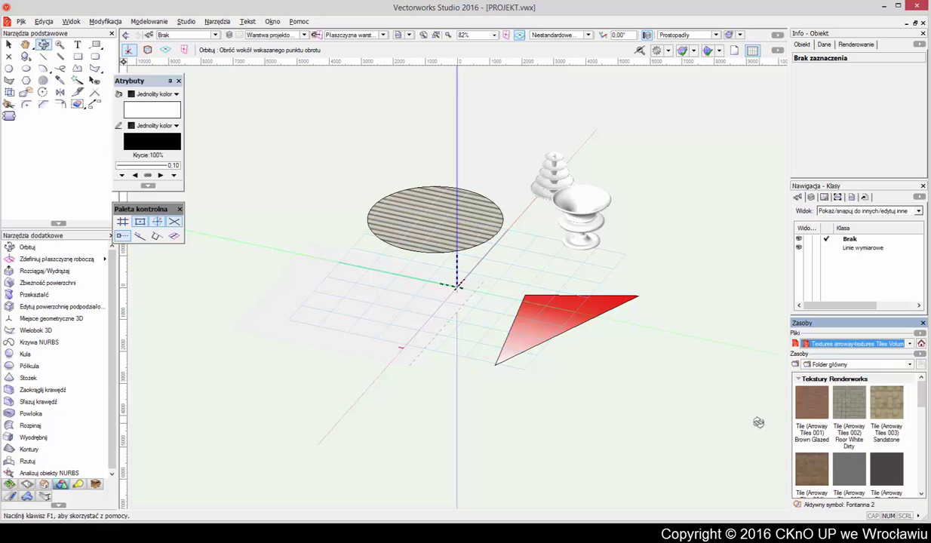
Select the extruded square and apply the Tile (Arroway Tiles 001) Brown Glazed texture to it.
left_click(400, 311)
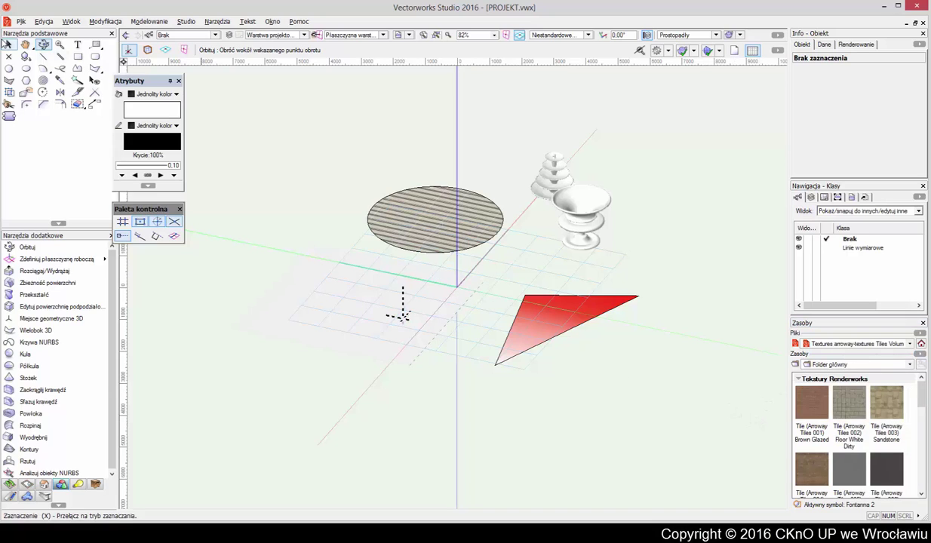
left_click(10, 45)
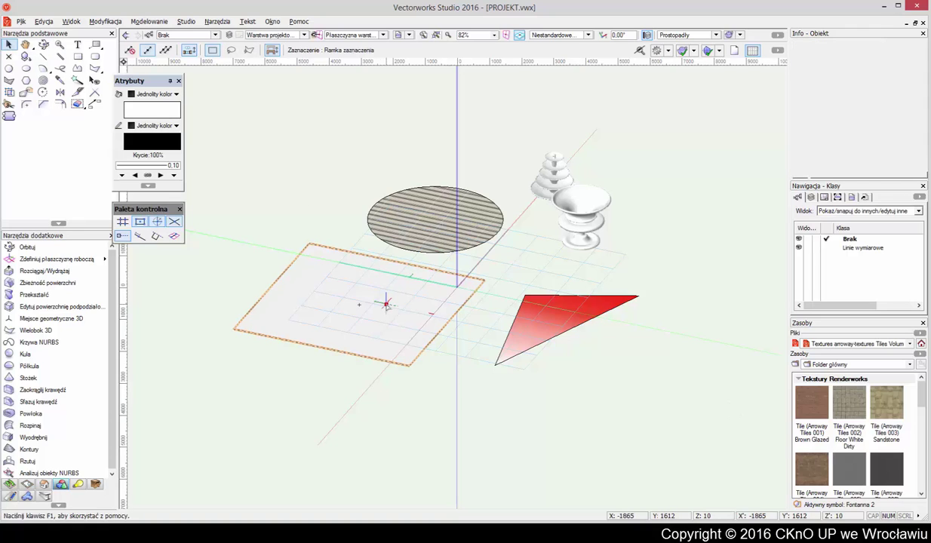
left_click(385, 305)
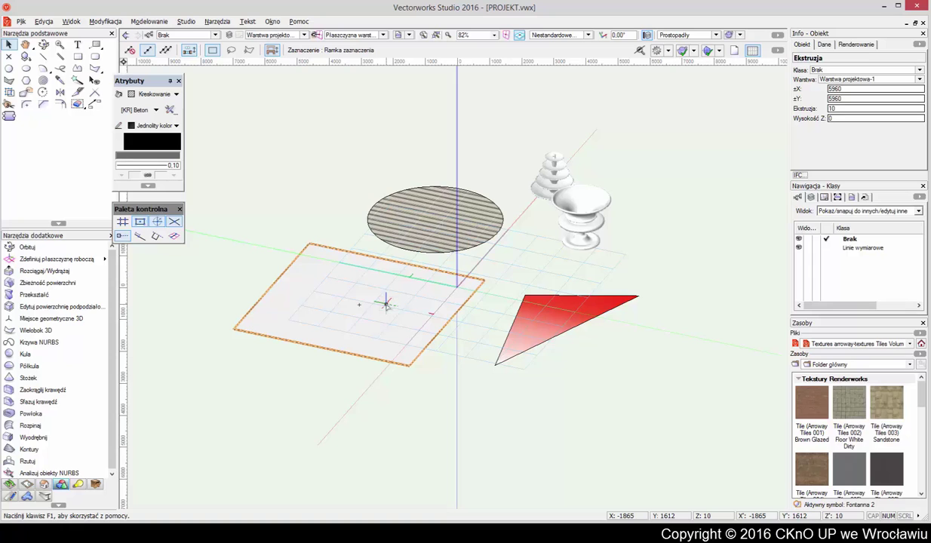
left_click(808, 412)
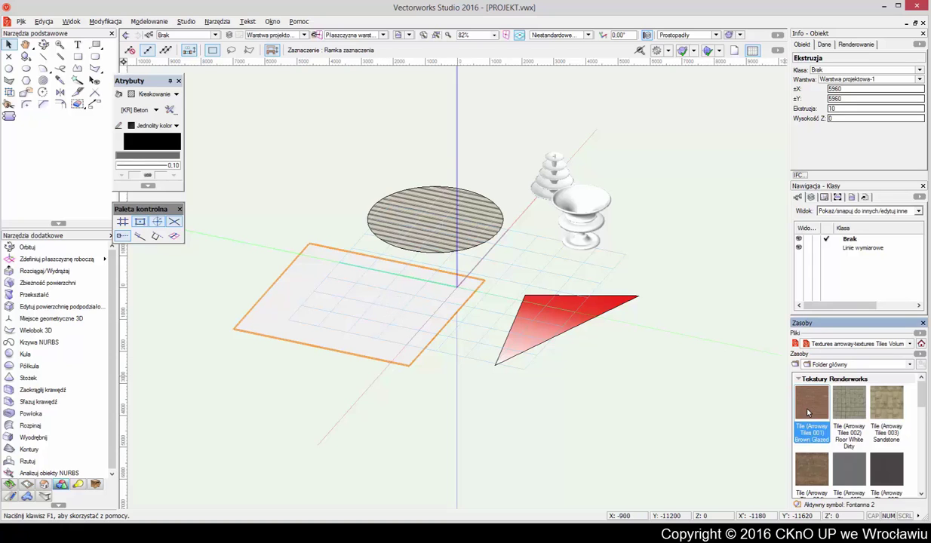
right_click(809, 412)
left_click(812, 466)
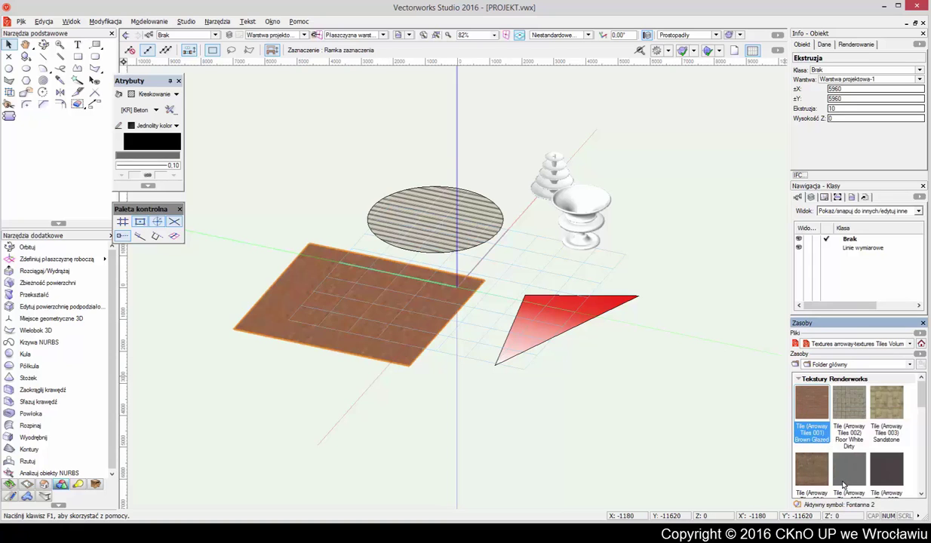
Apply the Tile (Arroway Tiles 002) Floor White Dirty texture and afterwards Tile (Arroway Tiles 019) Concrete to the selected extrusion.
right_click(822, 398)
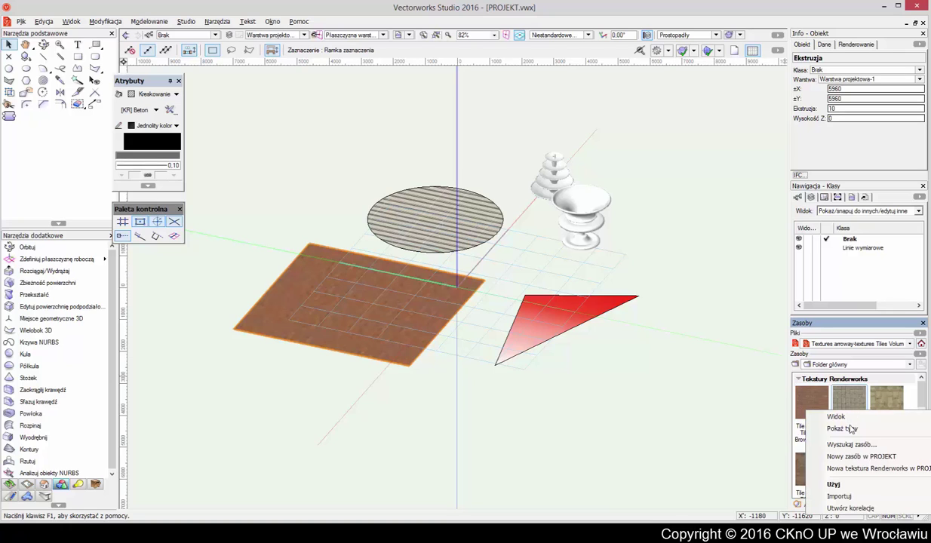
left_click(837, 484)
scroll(847, 427, "down", 3)
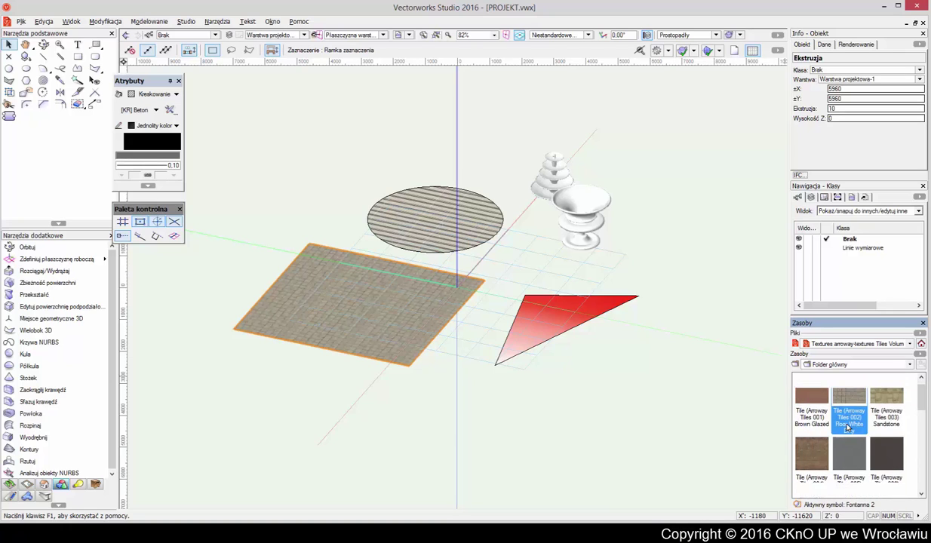
scroll(830, 430, "down", 5)
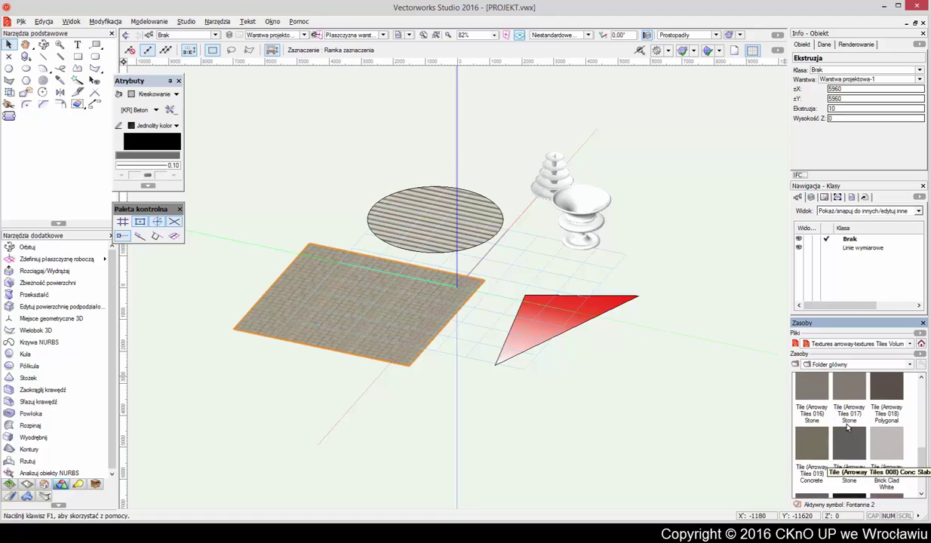
right_click(813, 432)
left_click(825, 407)
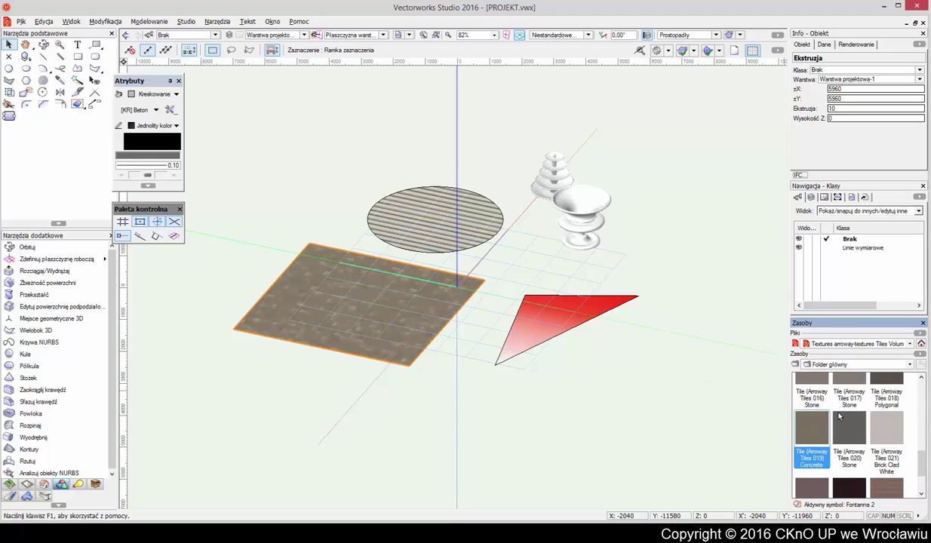
Change the extruded square's texture to Tile (Arroway Tiles 022) Brick Clad Clinker.
scroll(840, 418, "down", 2)
left_click(812, 430)
right_click(809, 429)
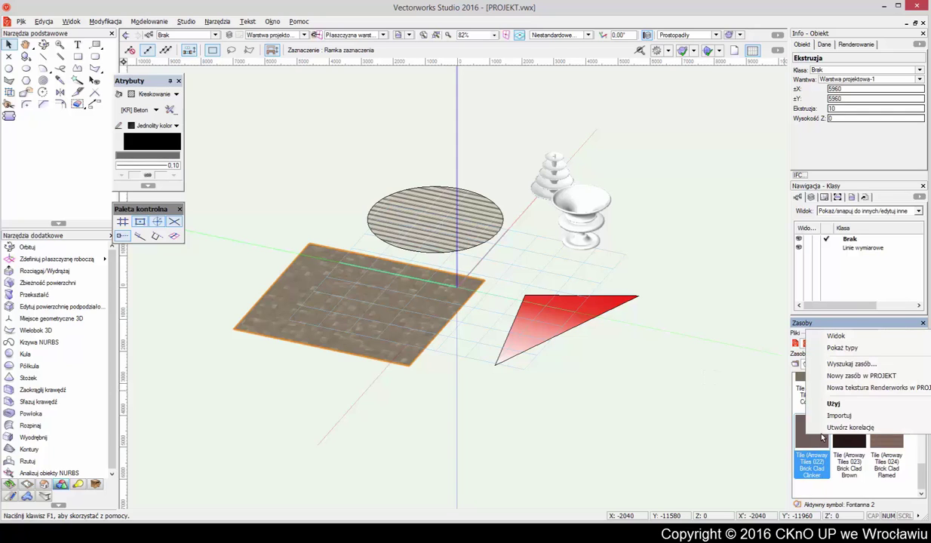
left_click(833, 404)
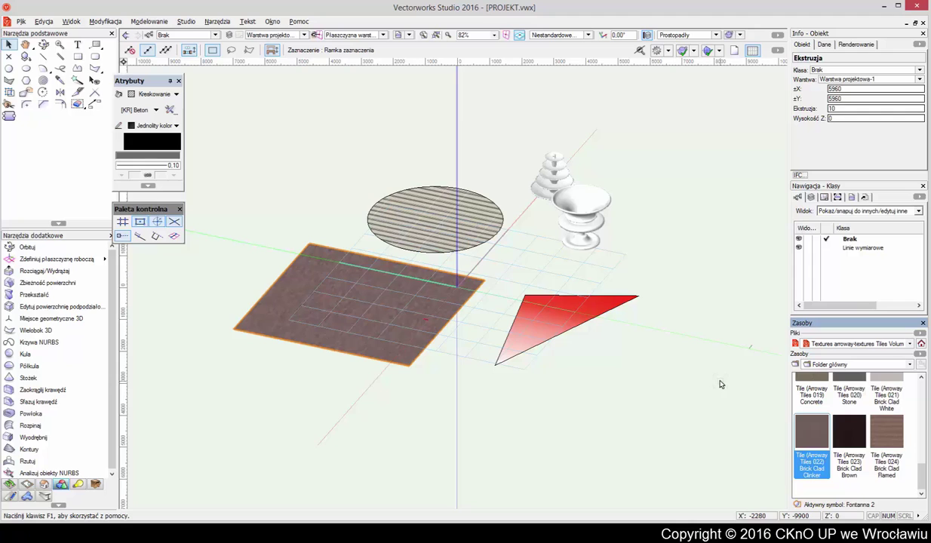
Display the resources of the open PROJEKT file and look through its imported textures and symbols.
left_click(875, 343)
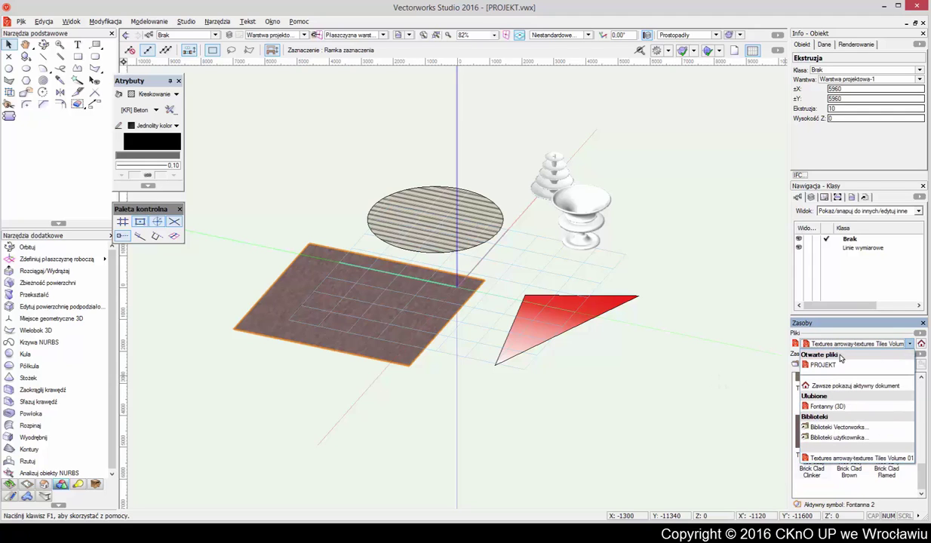
left_click(844, 366)
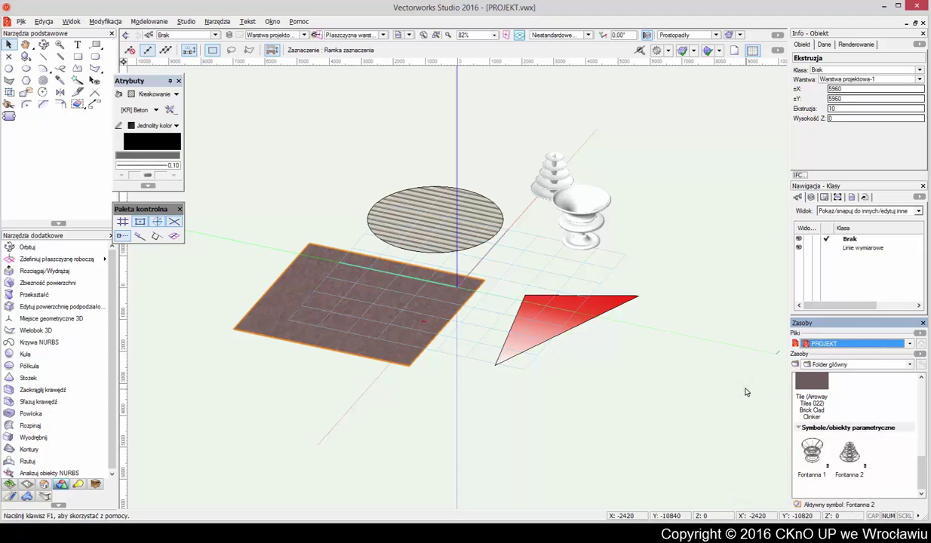
scroll(876, 421, "up", 2)
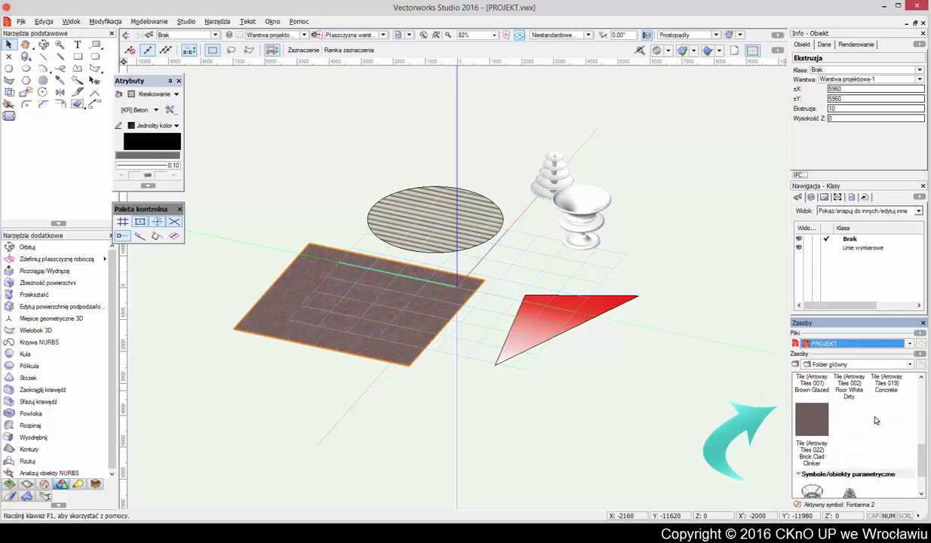
scroll(875, 421, "up", 2)
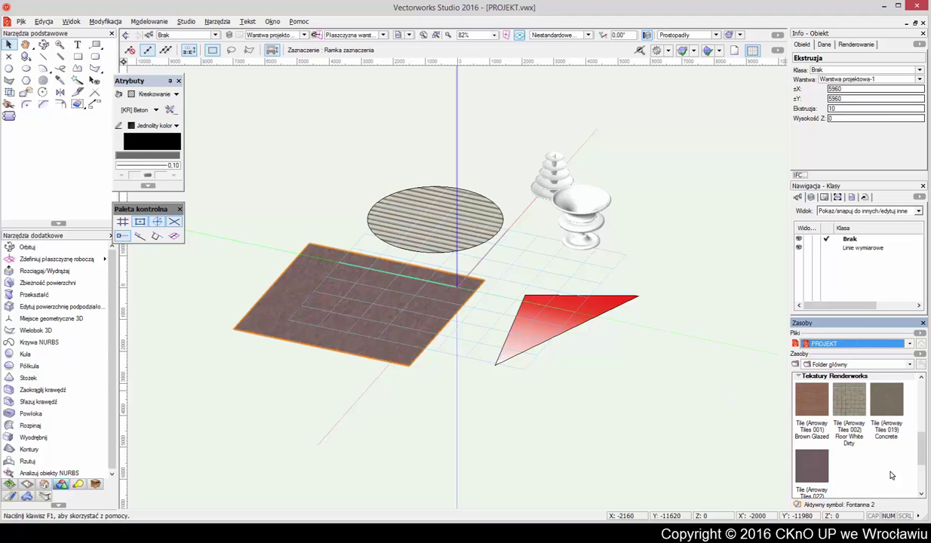
left_click(841, 466)
scroll(830, 466, "down", 3)
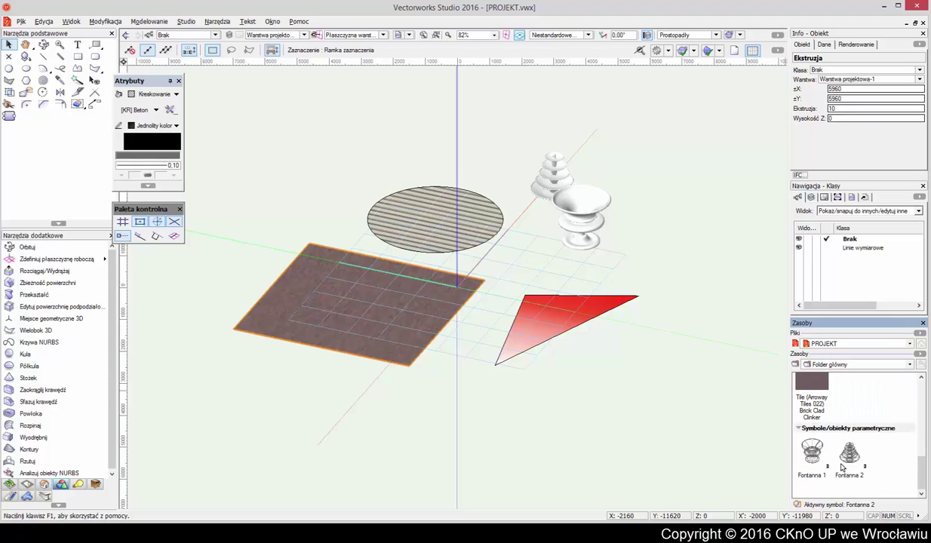
View the types of new resource that can be created in PROJEKT, without creating one.
right_click(800, 490)
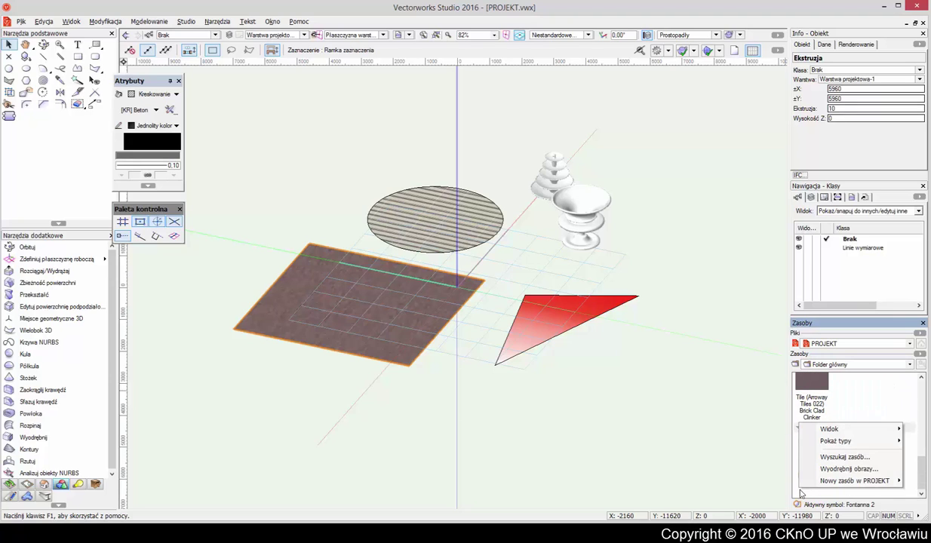
mouse_move(807, 481)
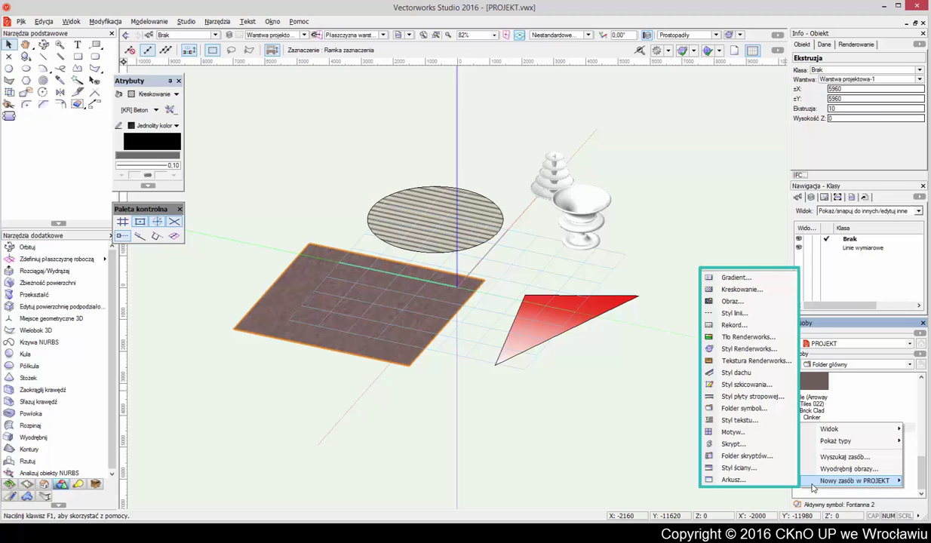
left_click(811, 488)
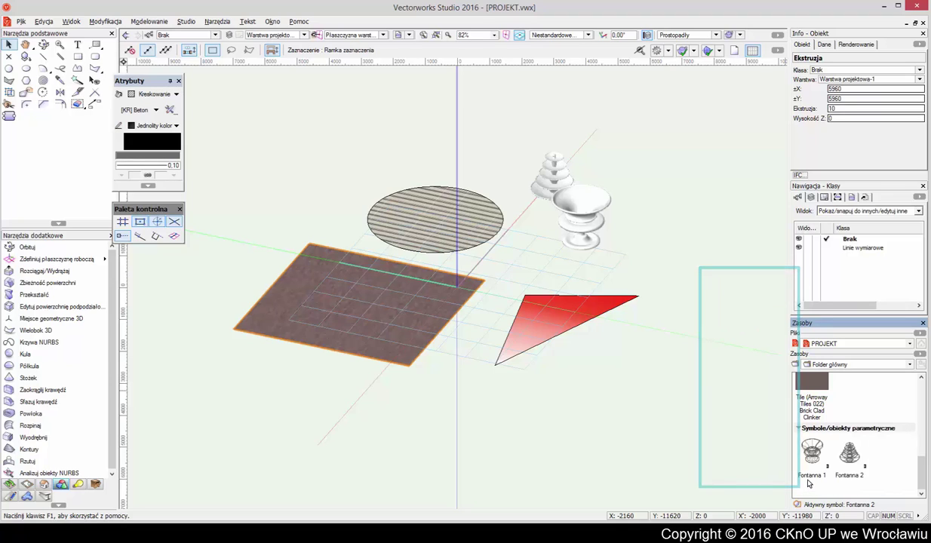